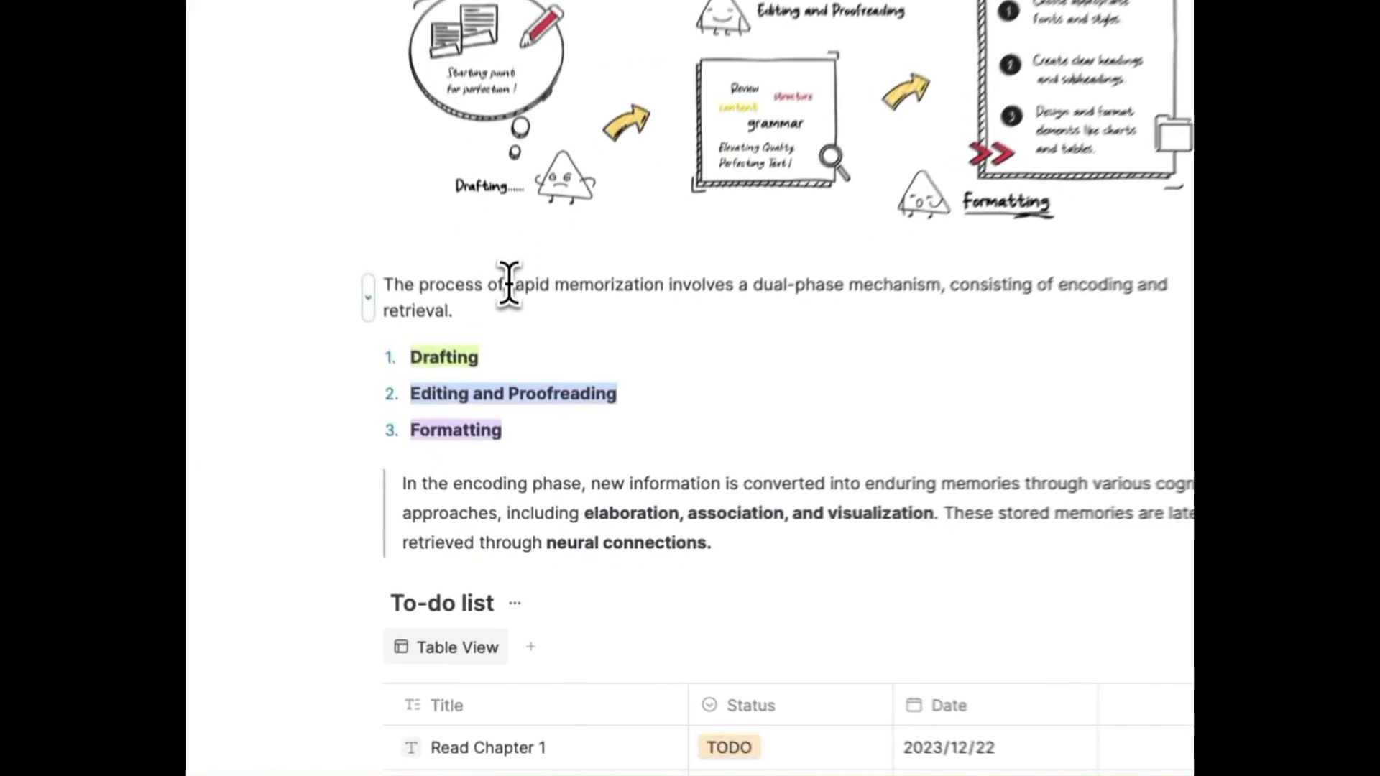
Make 'rapid memorization' orange text on a yellow background highlight.
left_click_drag(516, 432, 604, 432)
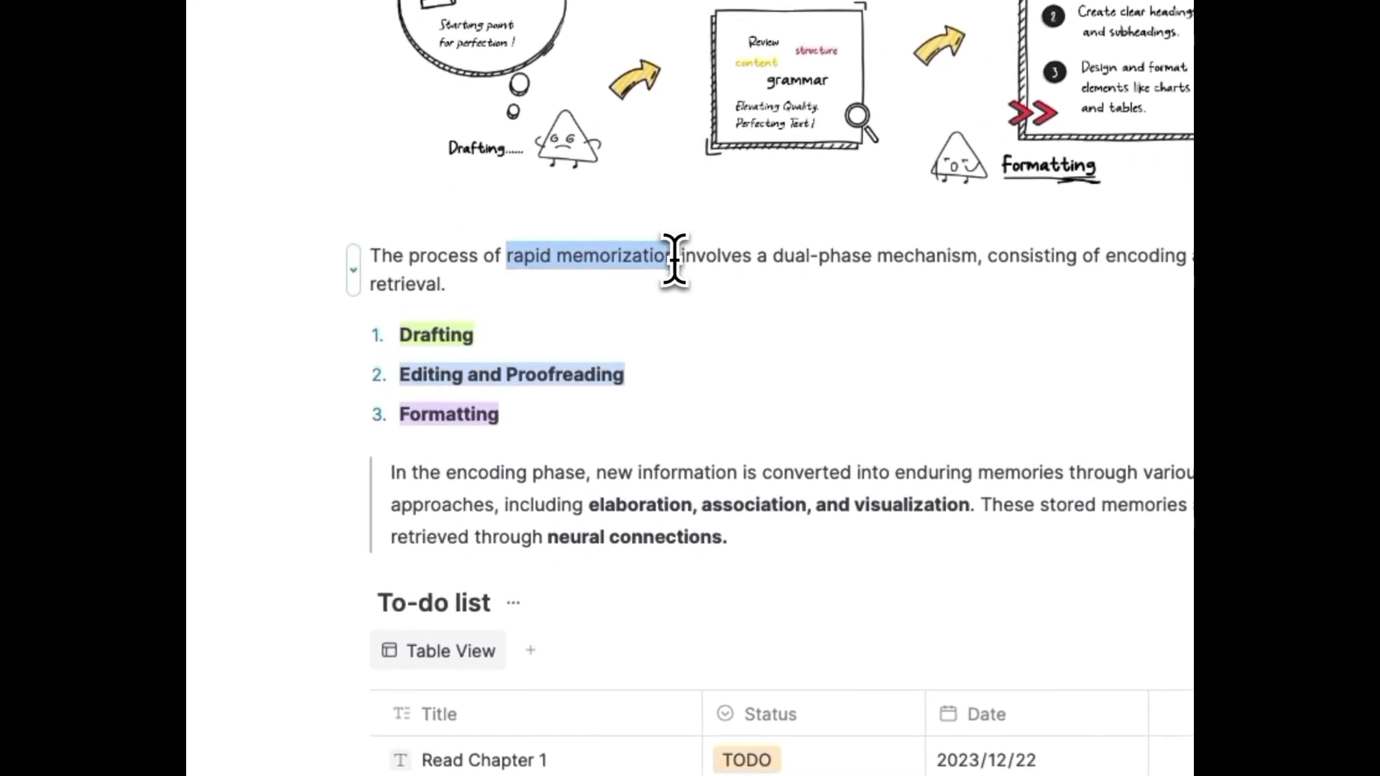
left_click(716, 207)
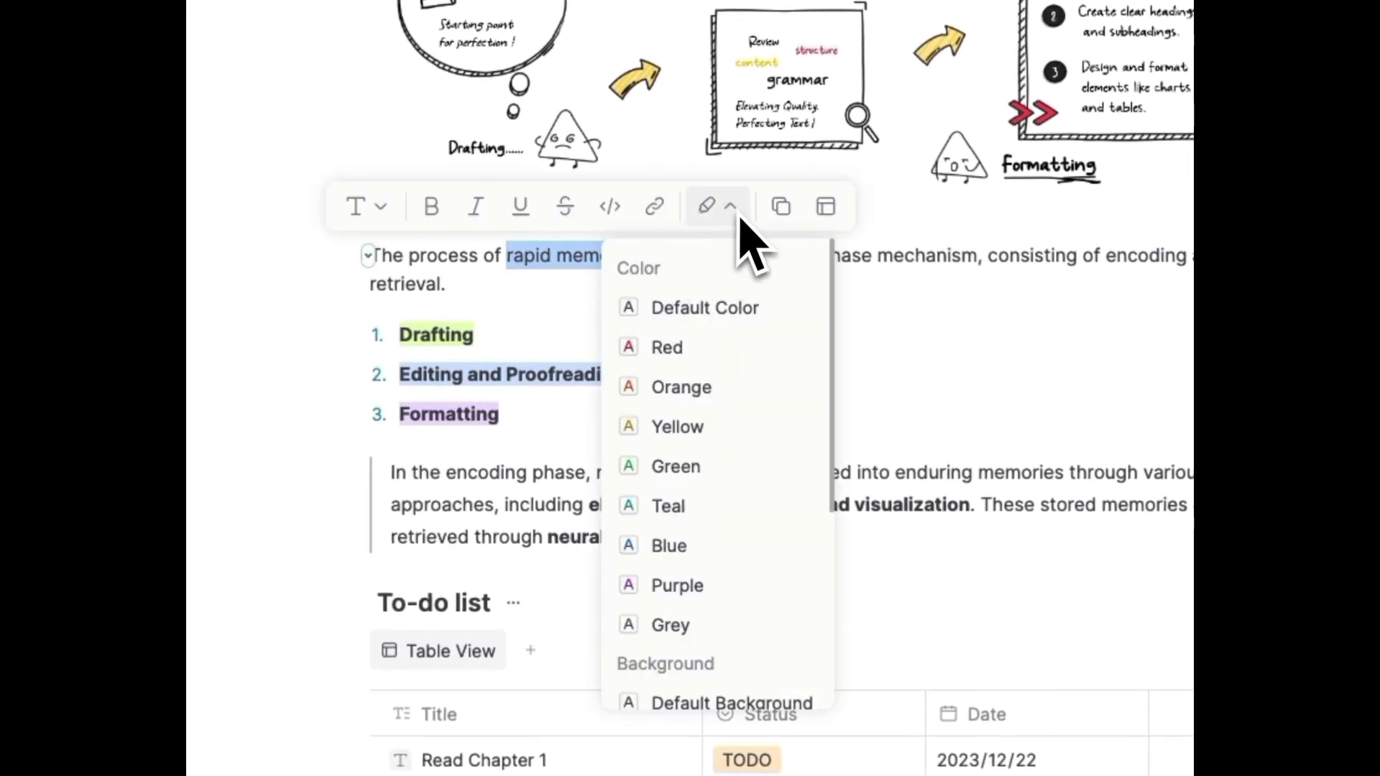
left_click(736, 431)
left_click(863, 272)
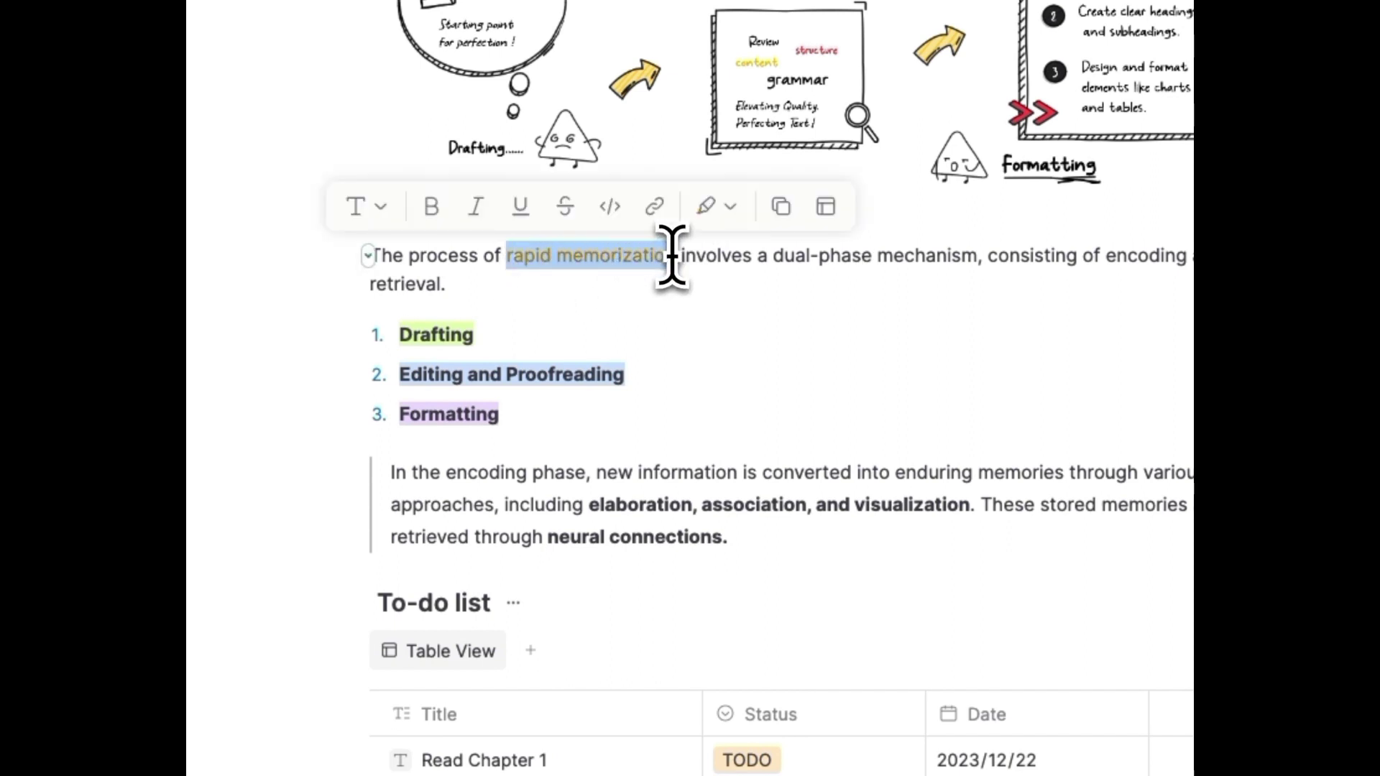
left_click(716, 205)
scroll(712, 496, "down", 3)
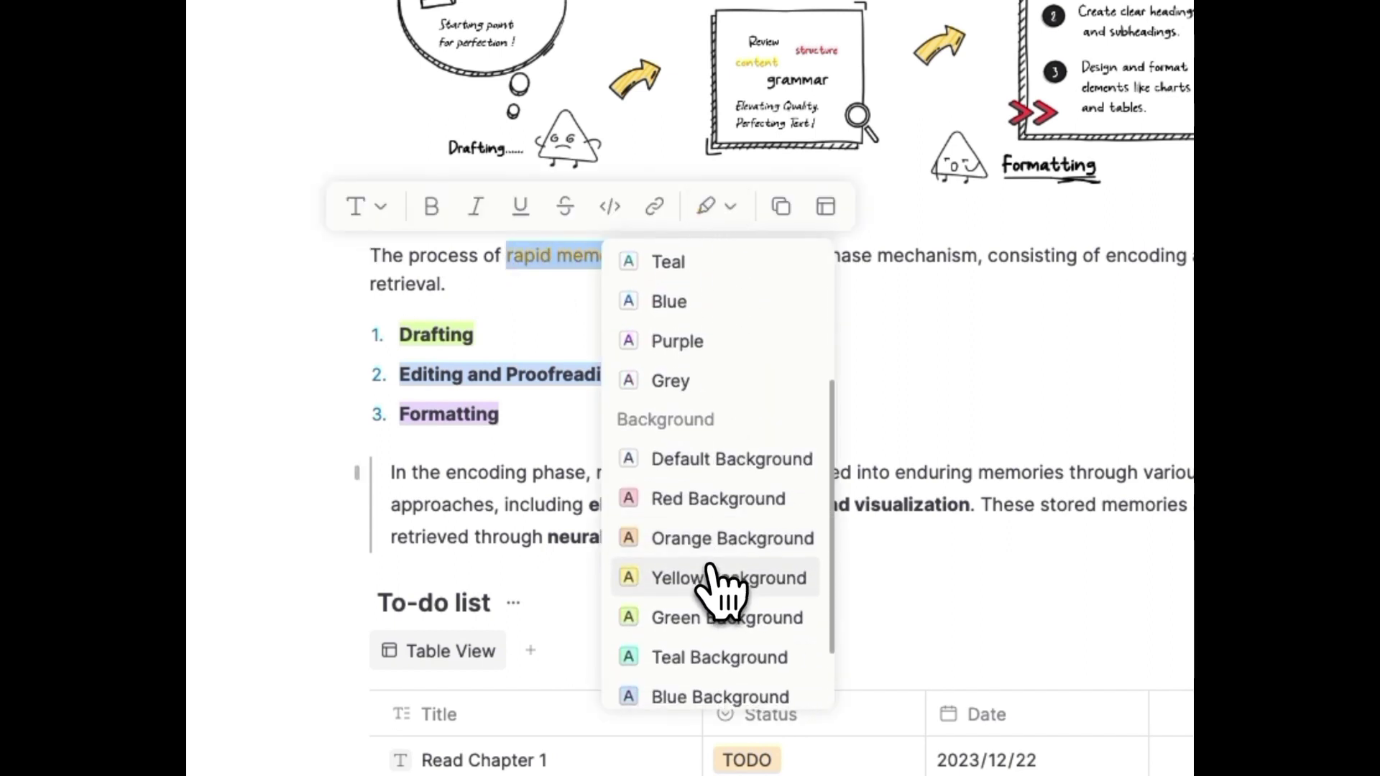
left_click(712, 578)
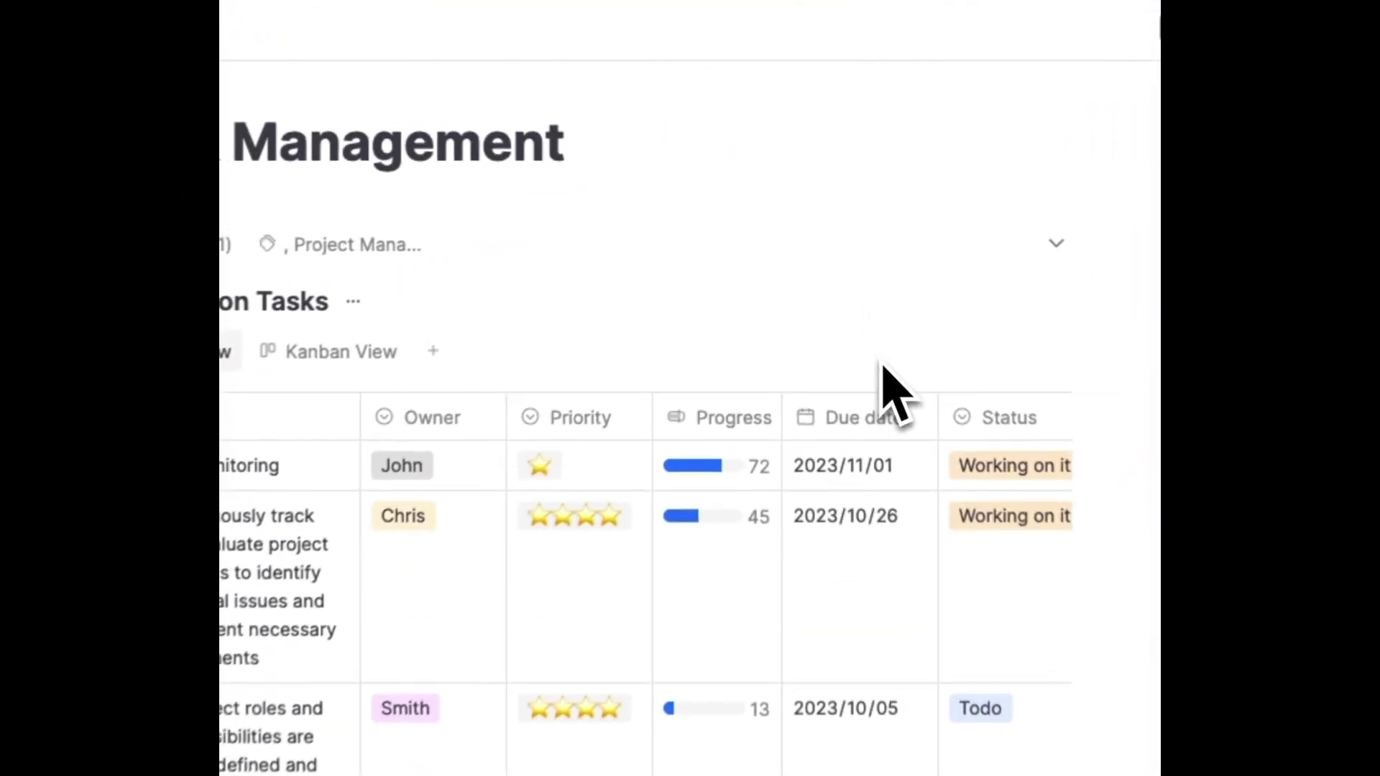
mouse_move(690, 560)
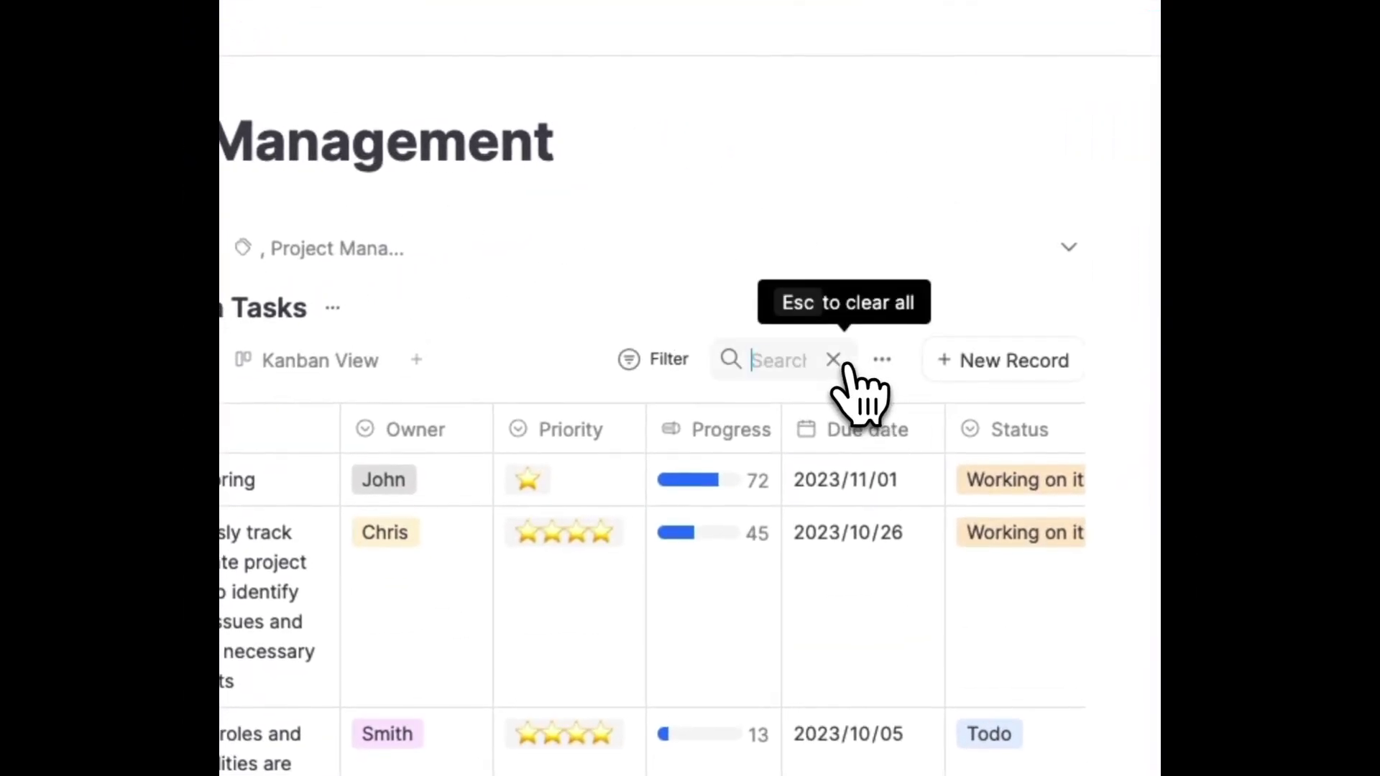
type("chris")
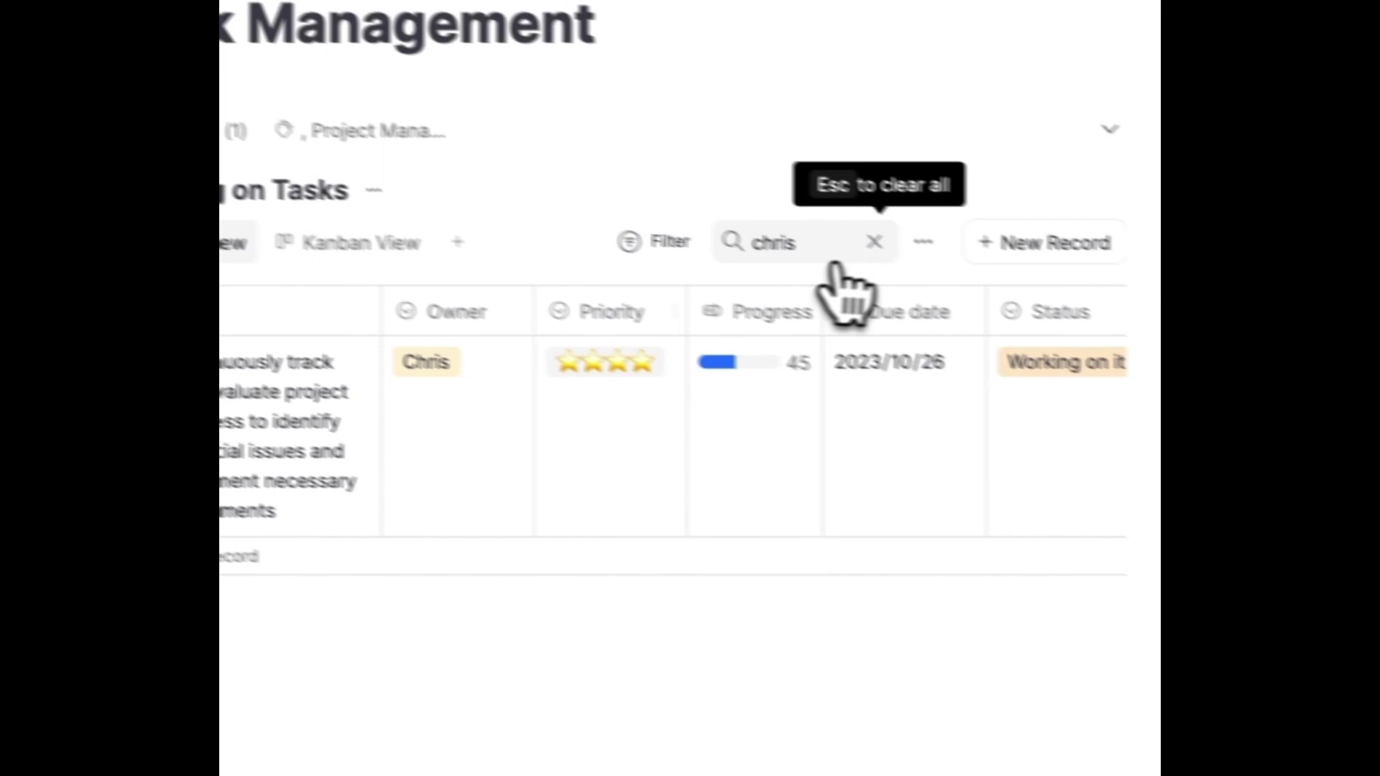
Clear the Working on Tasks table search so all five tasks show again.
left_click(788, 222)
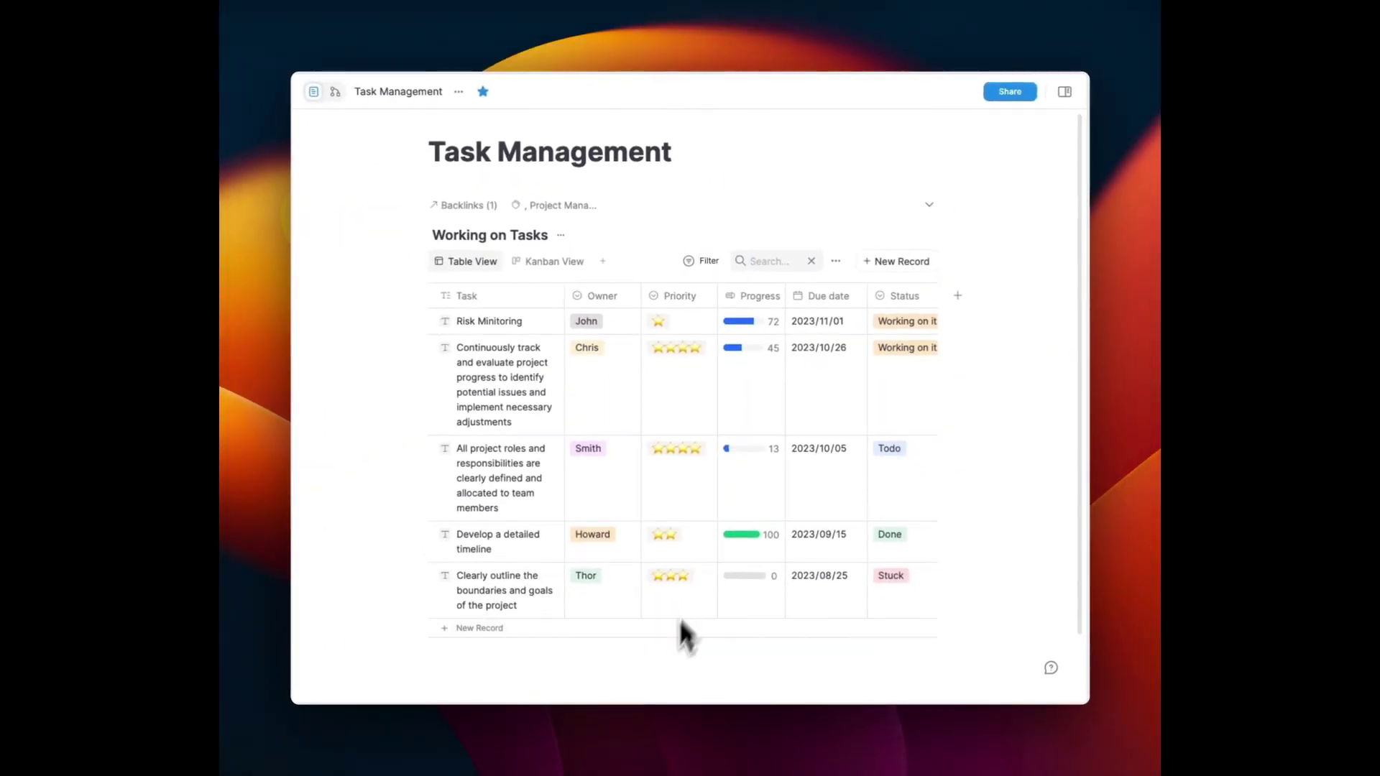
Drag the 'Develop a detailed timeline' row to just below 'Risk Minitoring'.
mouse_move(443, 447)
left_mouse_down()
mouse_move(442, 598)
mouse_move(521, 432)
mouse_move(519, 185)
left_mouse_up()
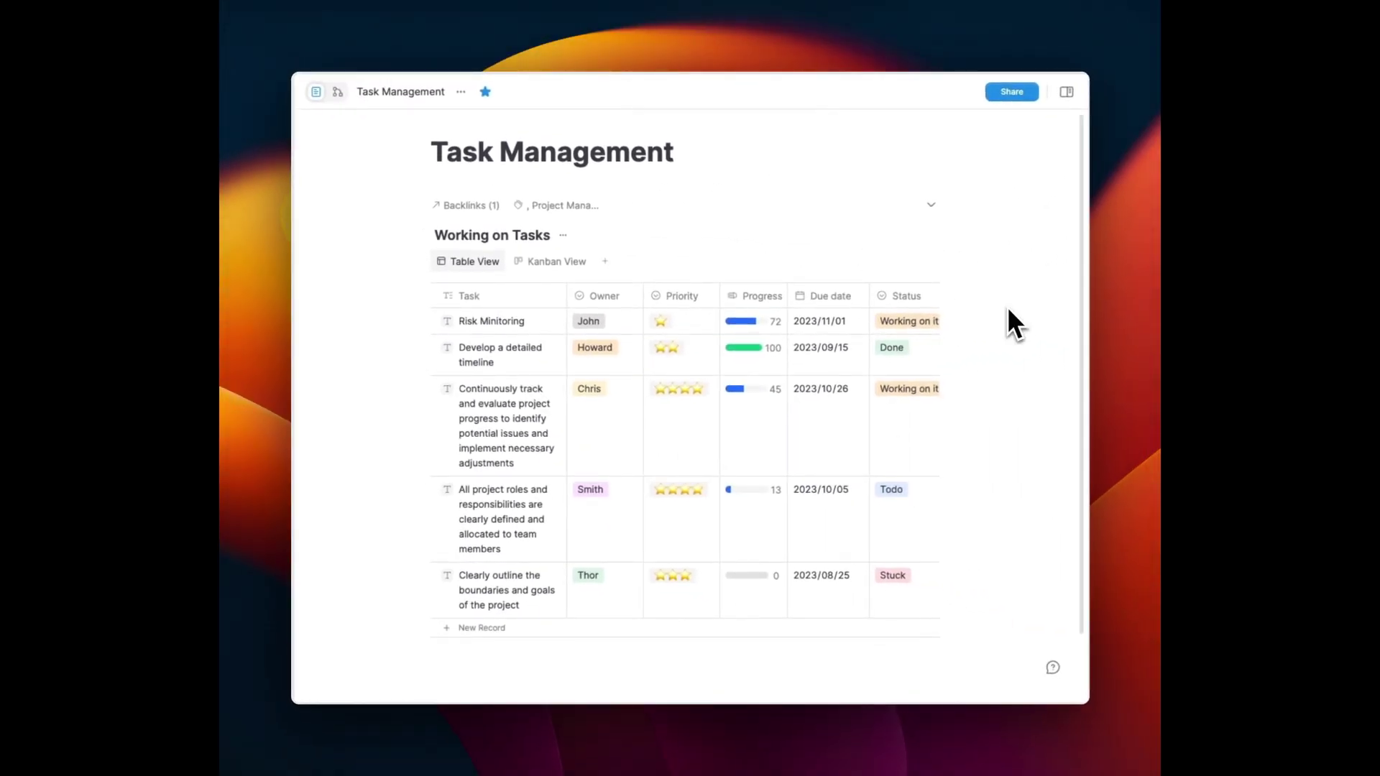
left_click(838, 262)
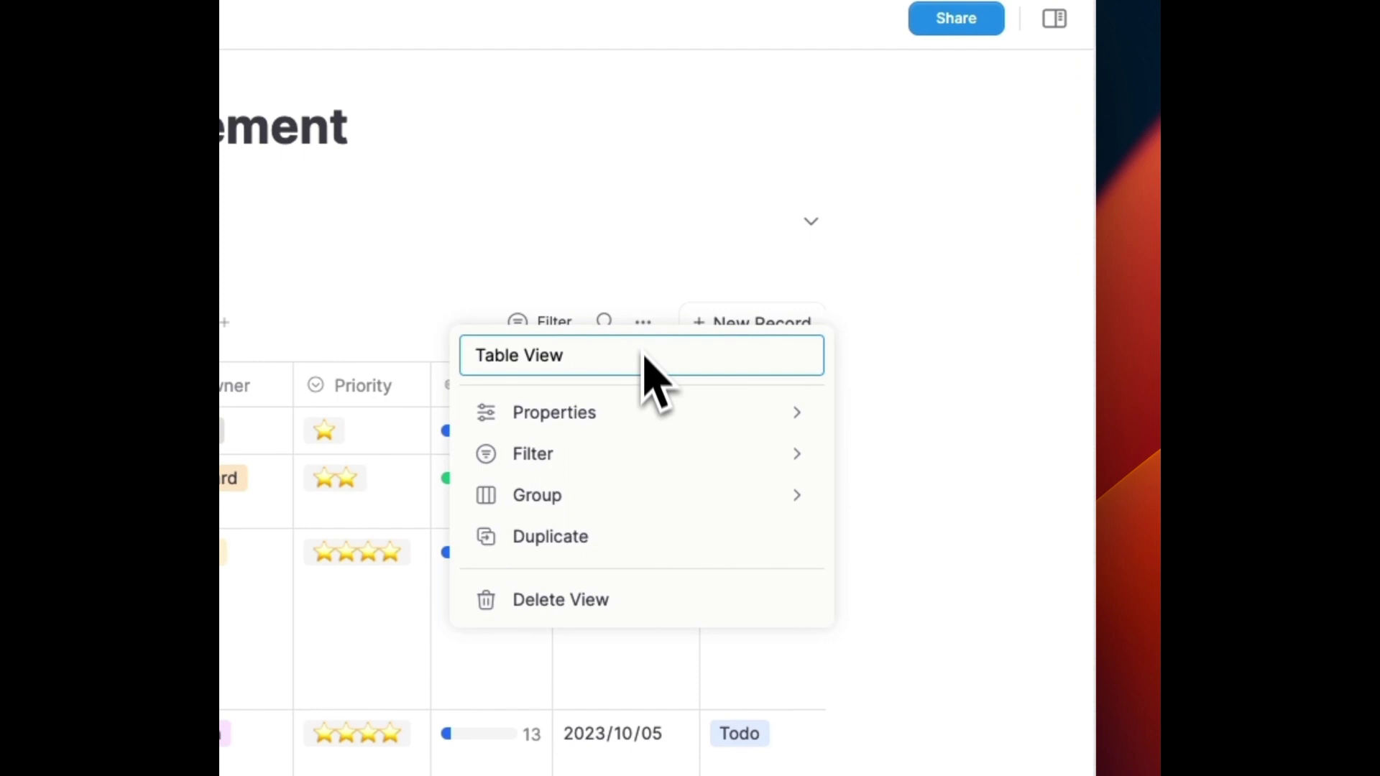
left_click(798, 415)
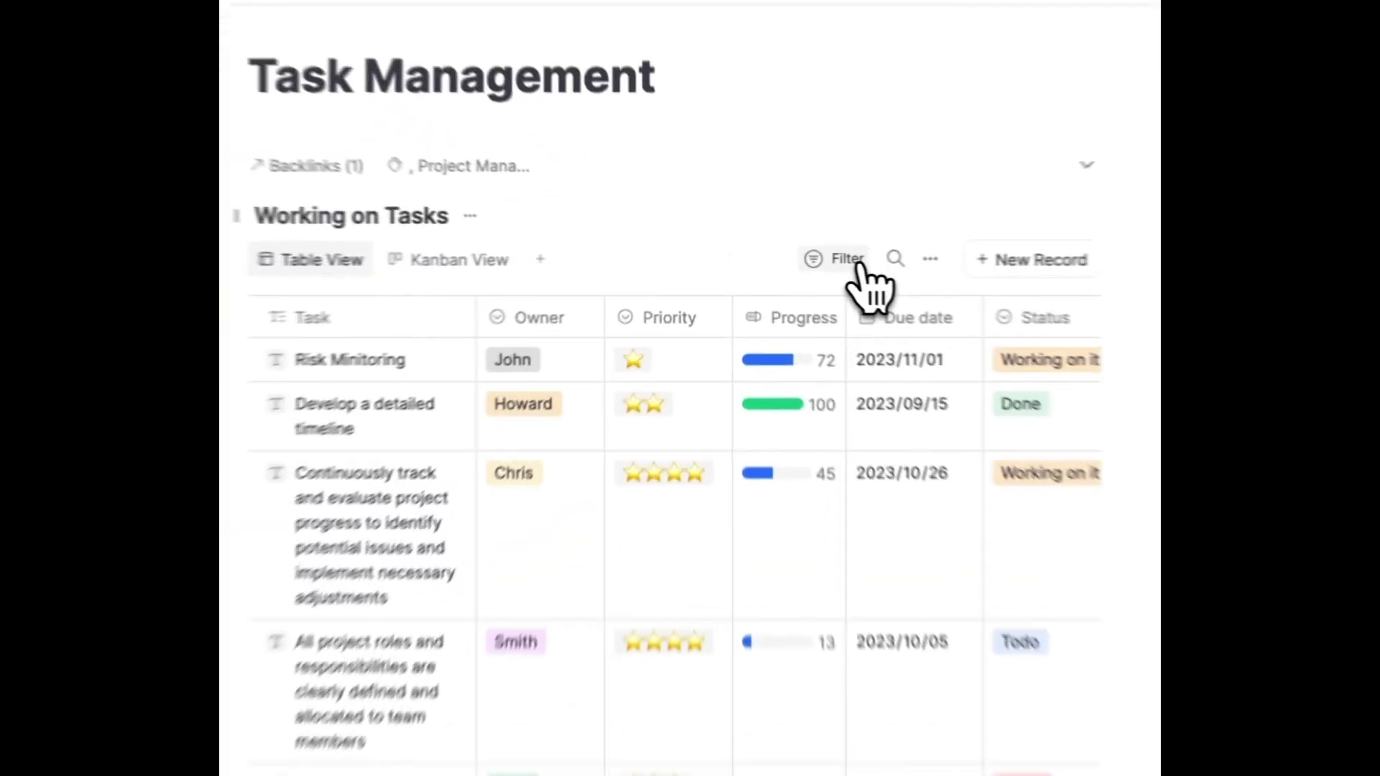
left_click(846, 259)
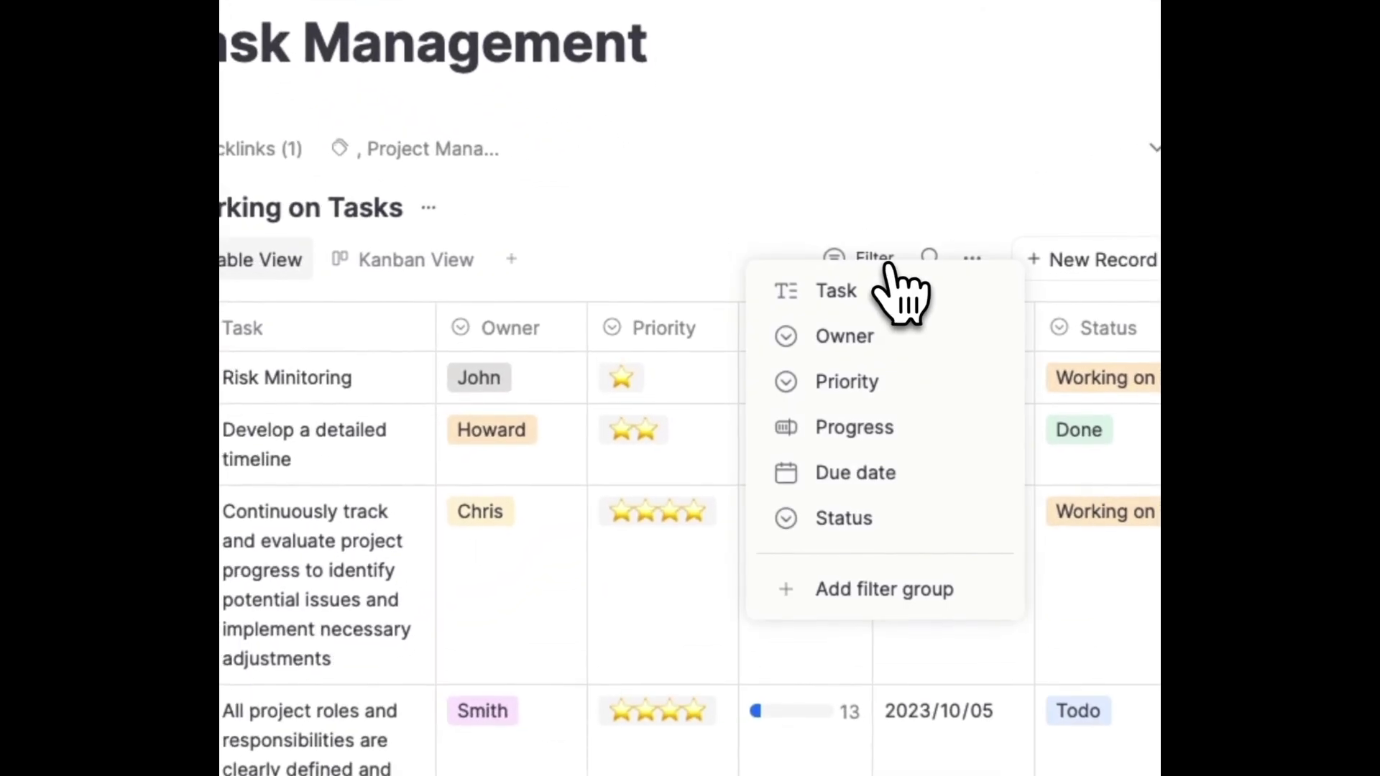
left_click(852, 521)
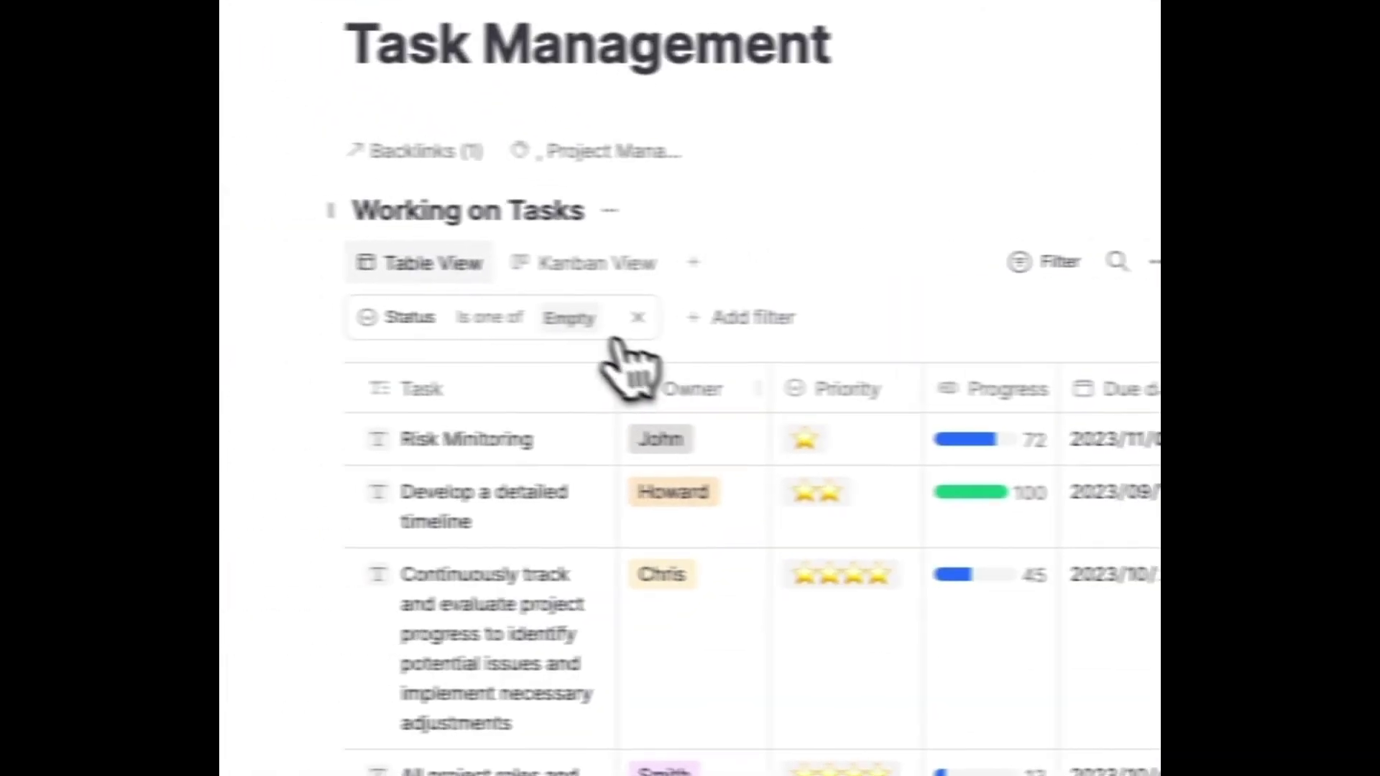
left_click(385, 313)
left_click(634, 462)
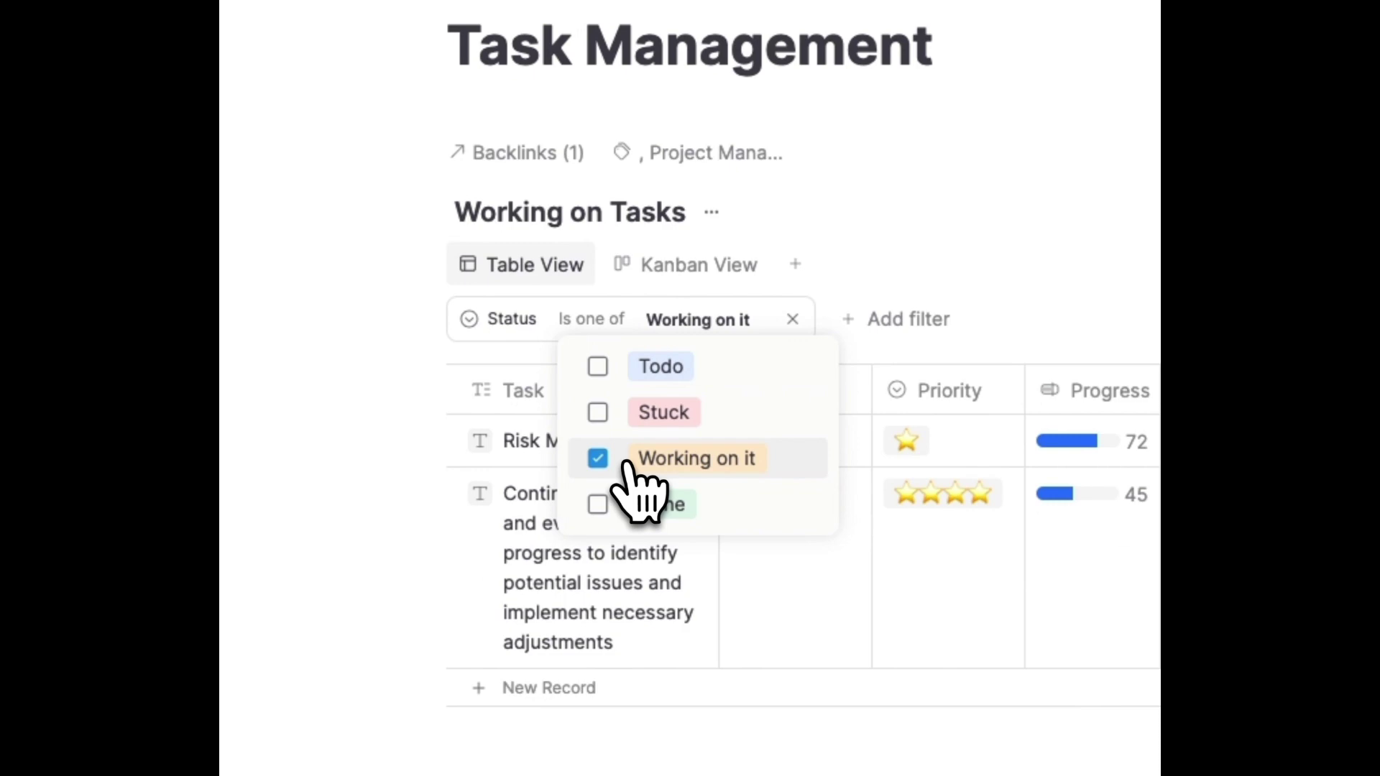
left_click(652, 462)
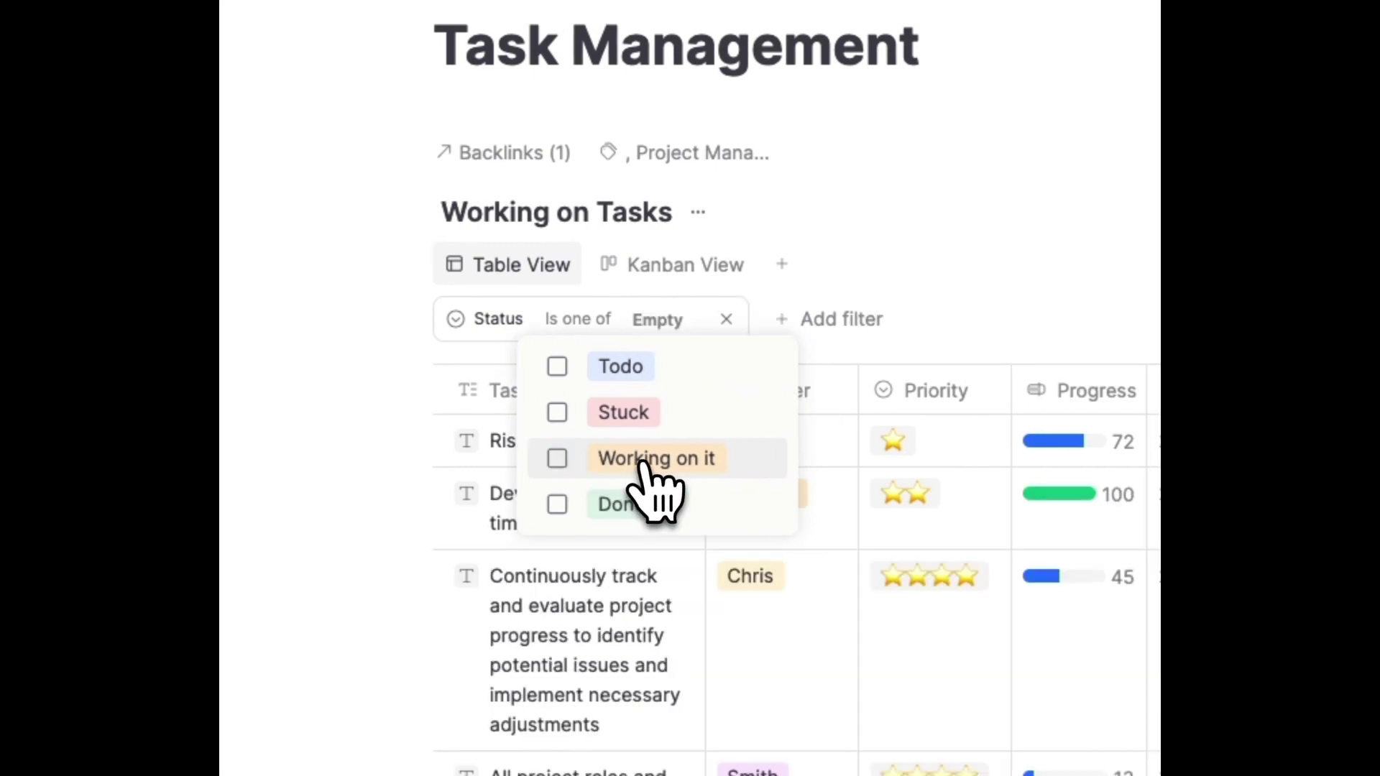
left_click(744, 346)
left_click(792, 320)
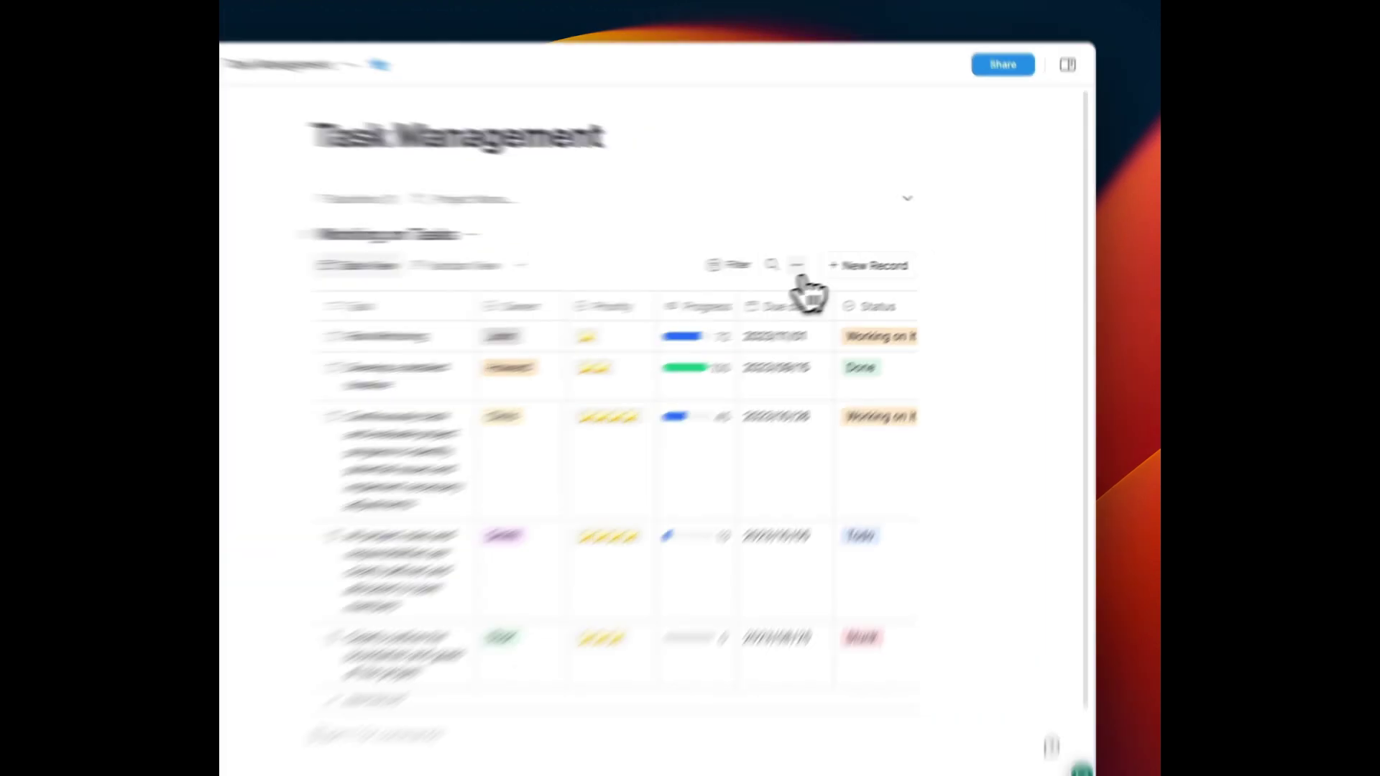
Group the Working on Tasks table by Status into Todo, Stuck, Working on it and Done.
left_click(798, 265)
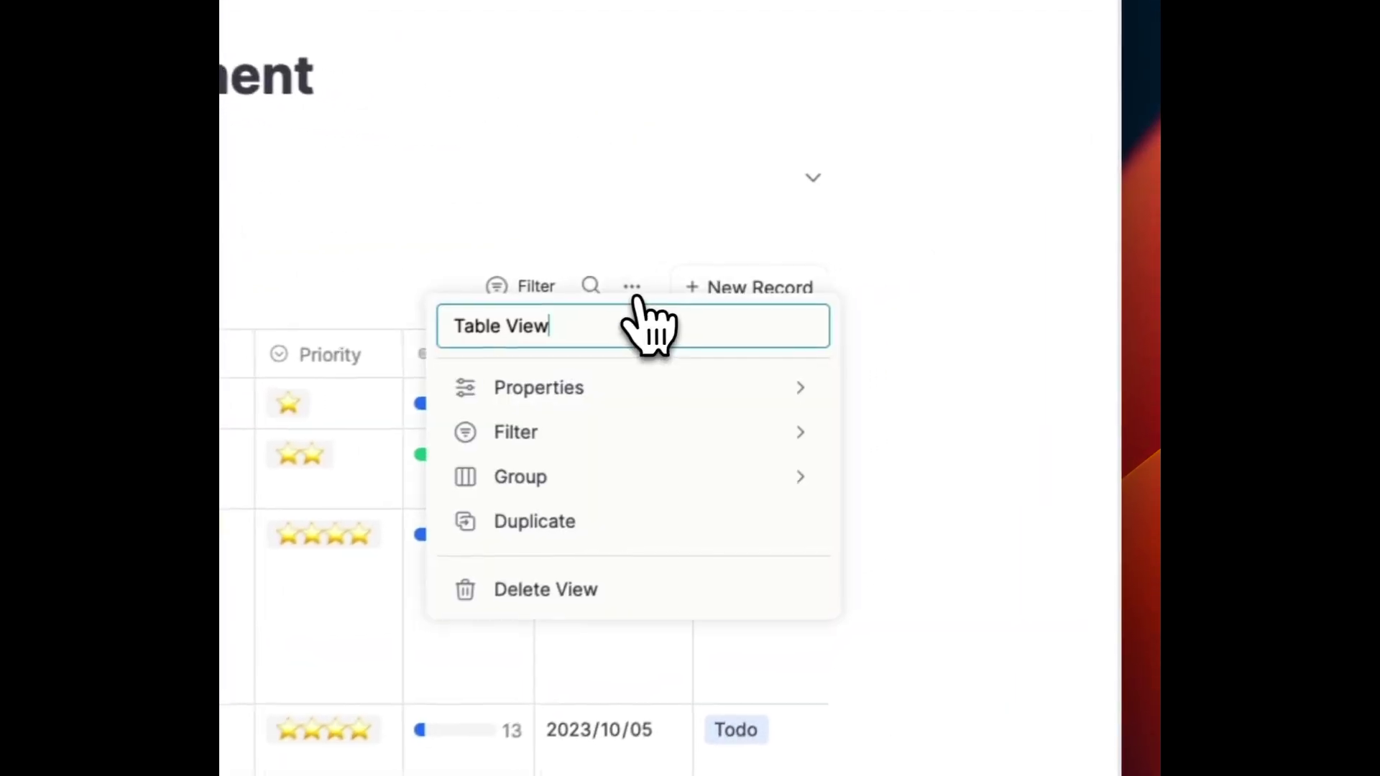
left_click(668, 485)
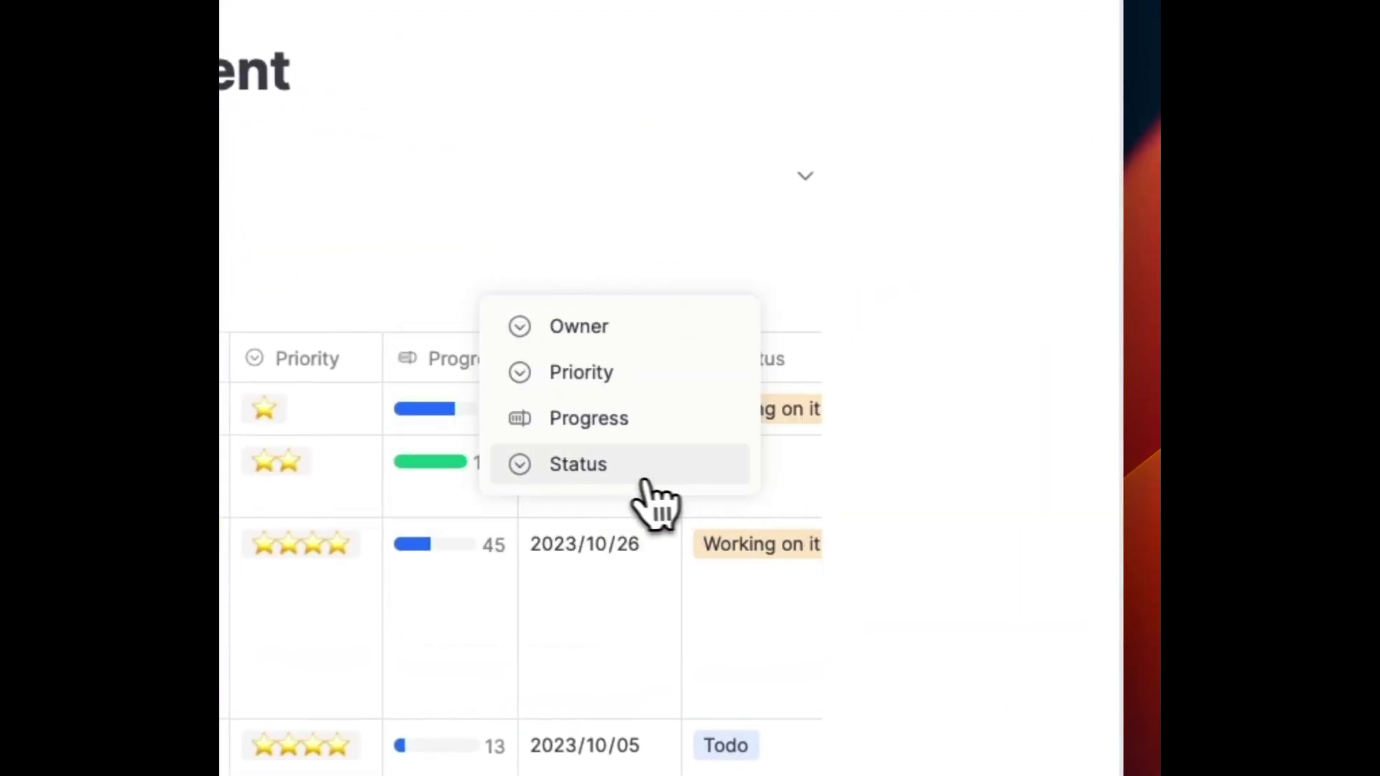
left_click(604, 465)
scroll(713, 383, "down", 3)
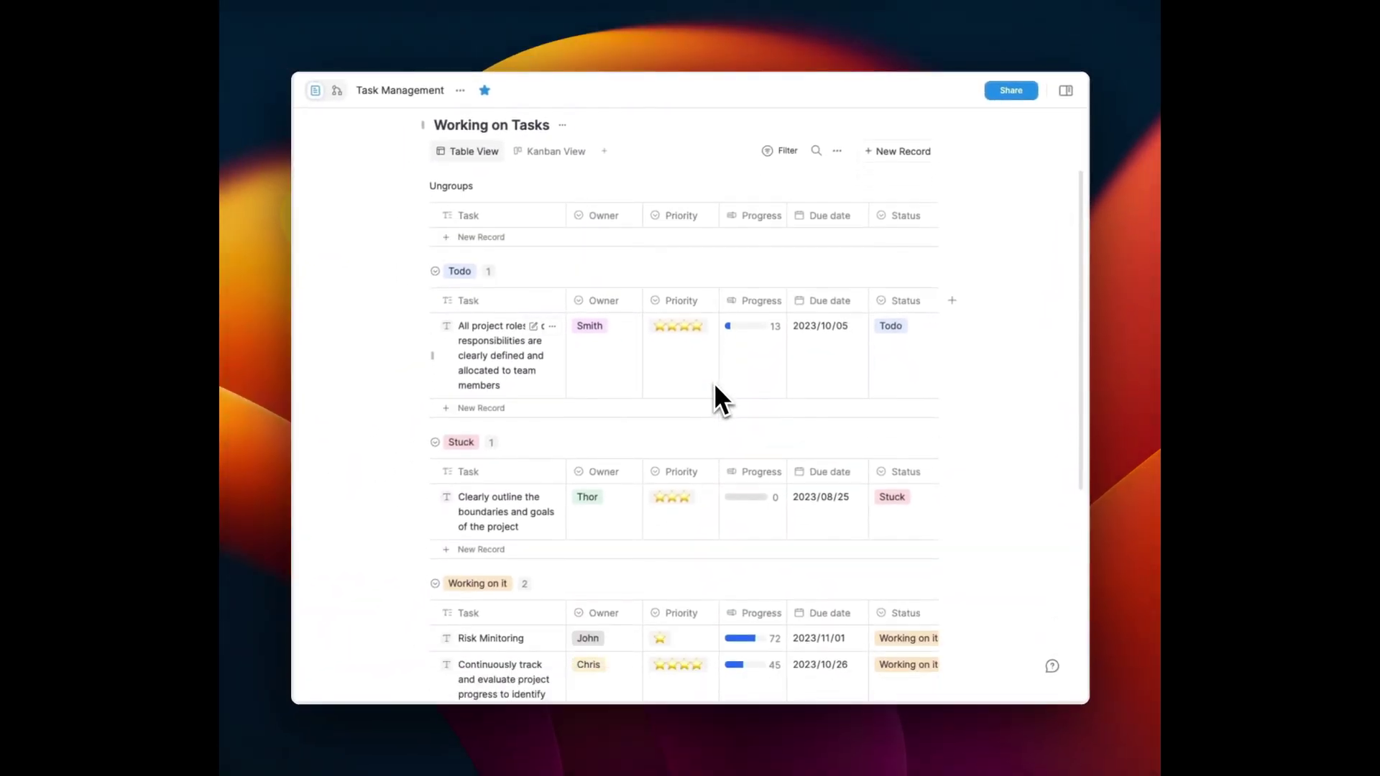
scroll(714, 383, "down", 3)
scroll(714, 383, "down", 2)
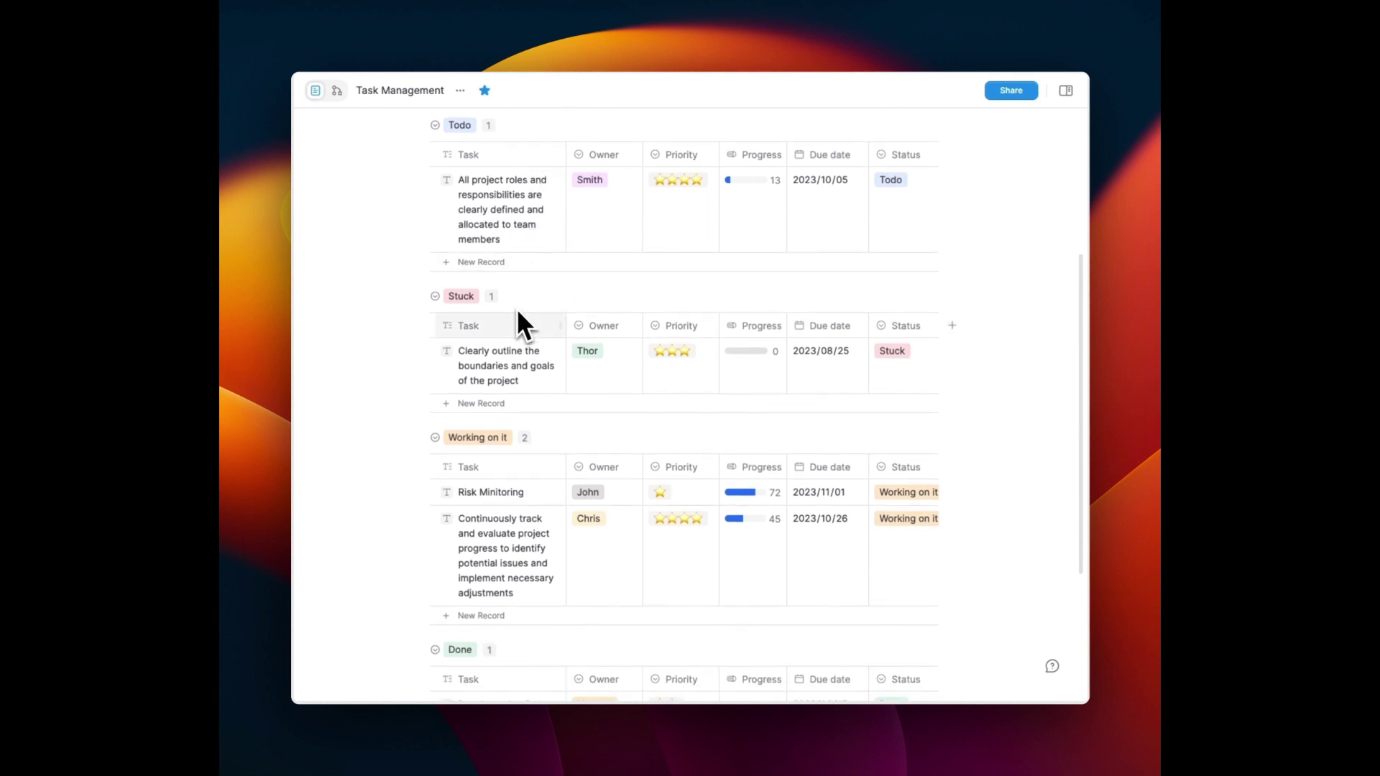
scroll(501, 437, "down", 3)
scroll(491, 463, "down", 2)
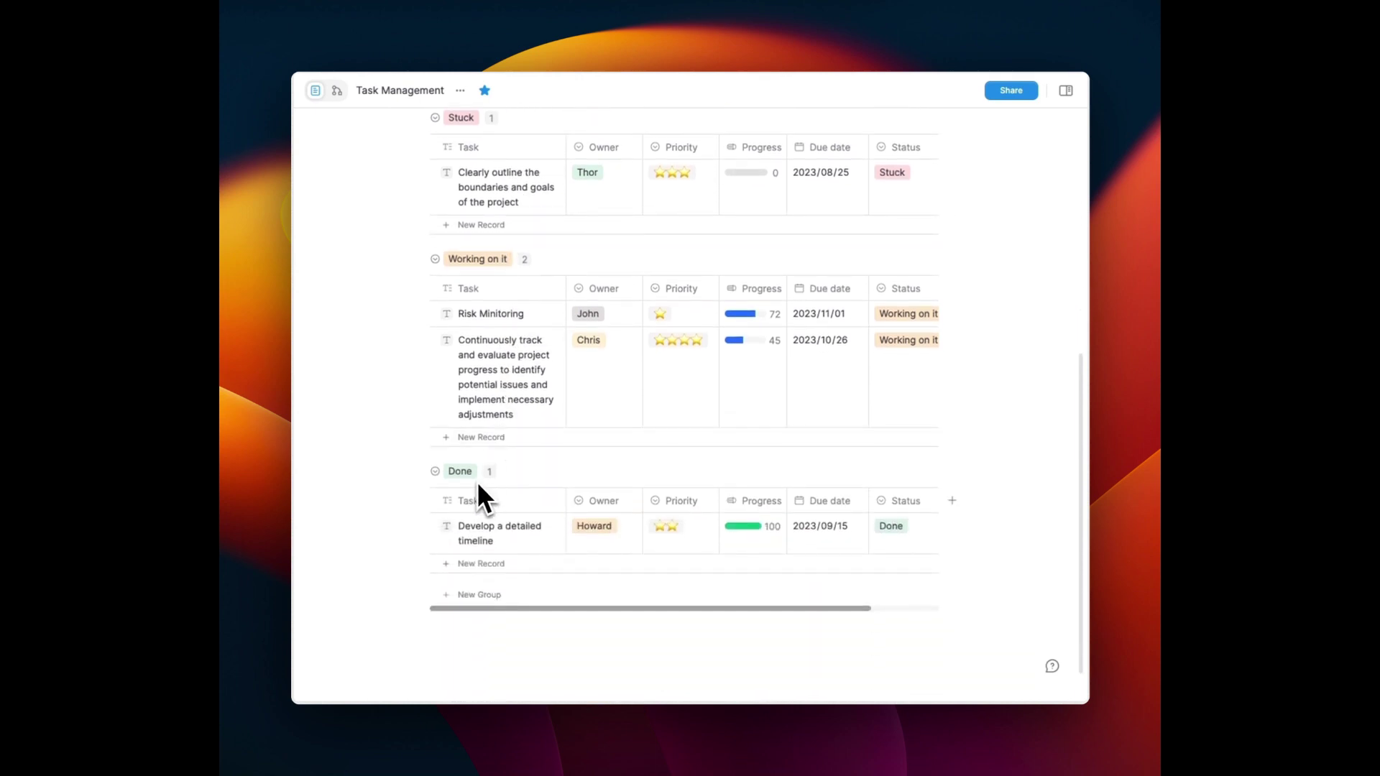
scroll(626, 480, "up", 6)
Remove the Status grouping, returning the tasks to a single list.
left_click(671, 275)
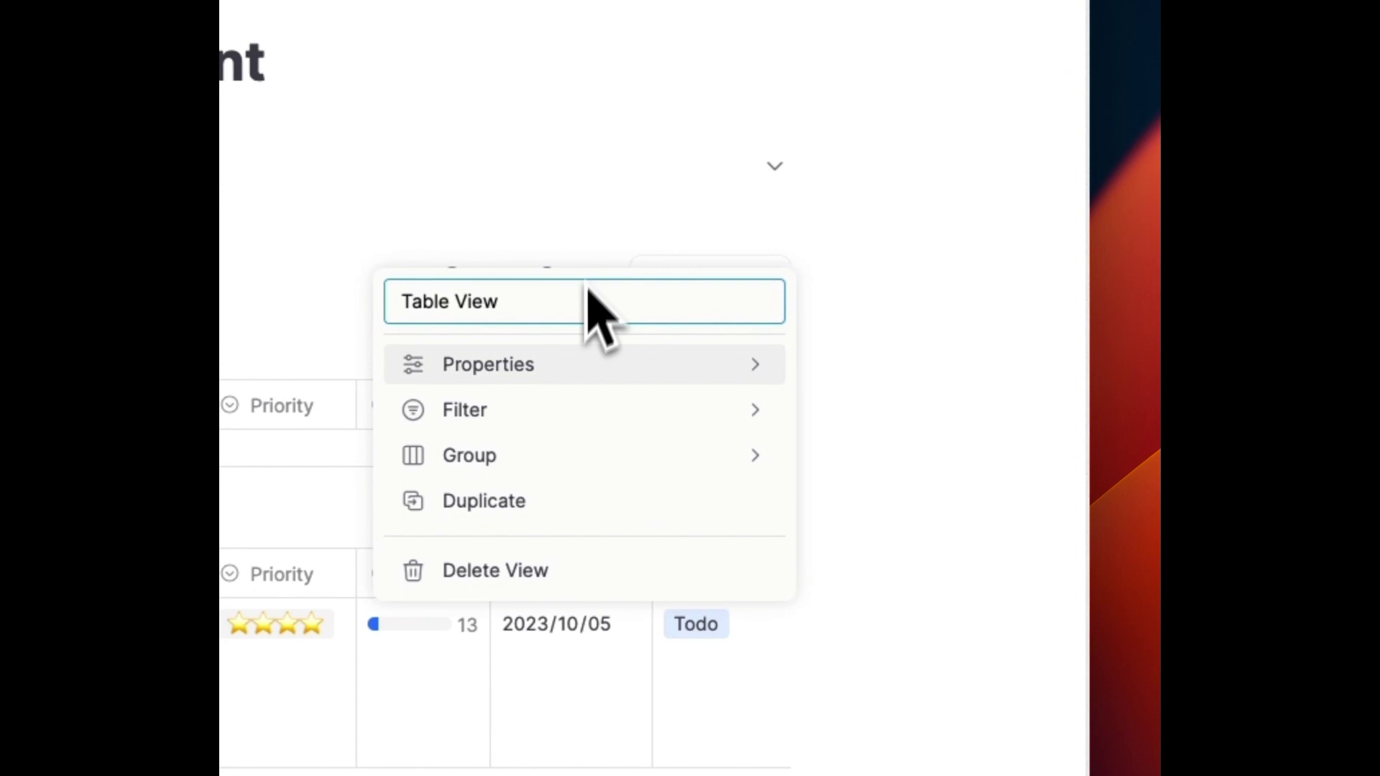
left_click(686, 464)
left_click(733, 382)
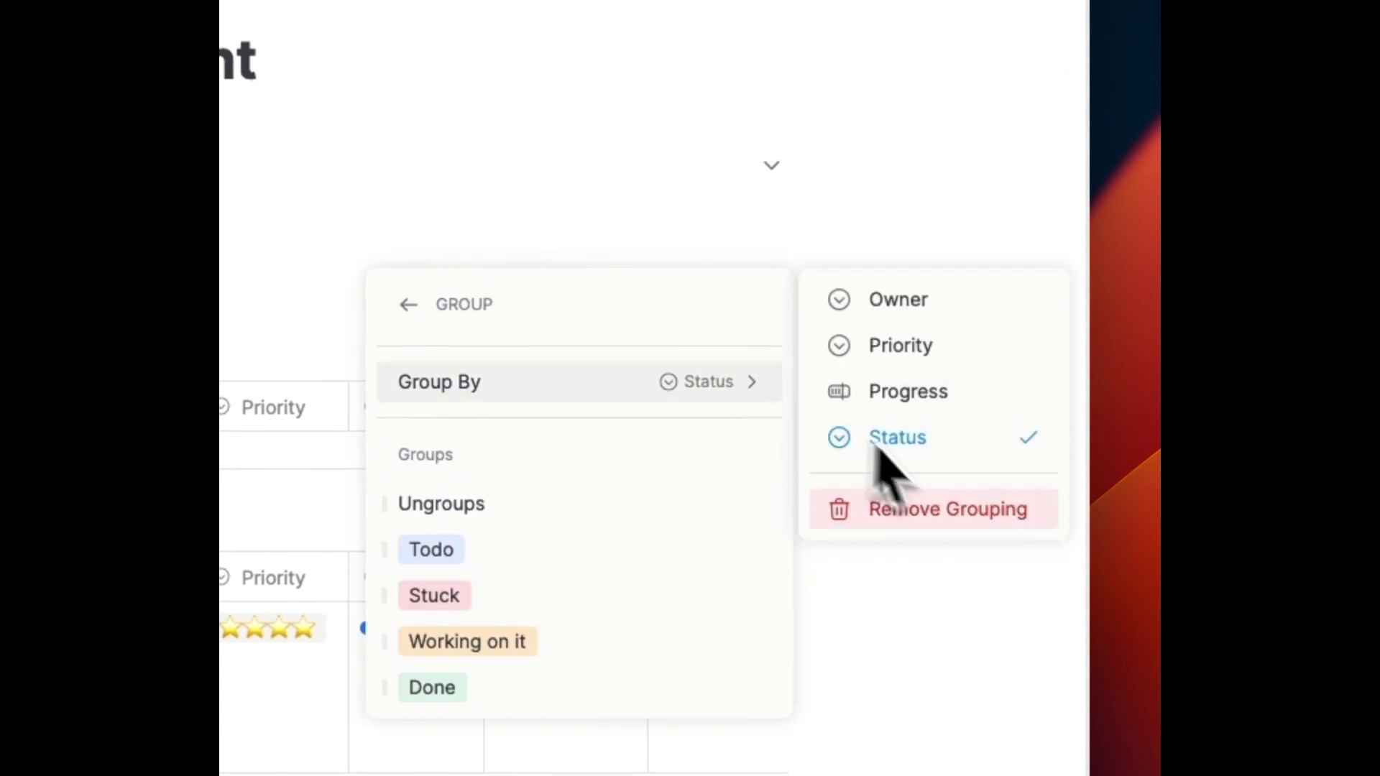
left_click(927, 510)
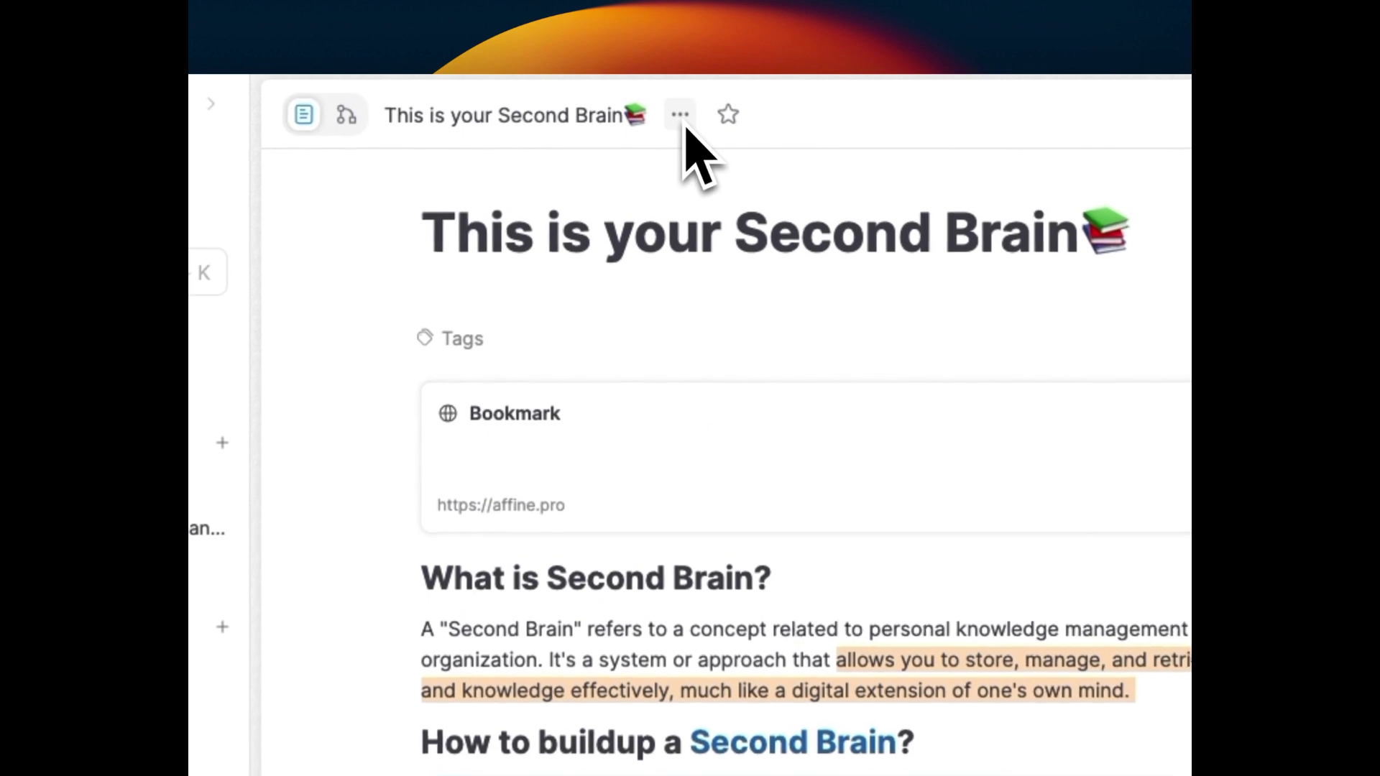
Browse the page's version history (8:18 PM, 10:34 AM, 8:41 PM) and restore an earlier version.
left_click(680, 115)
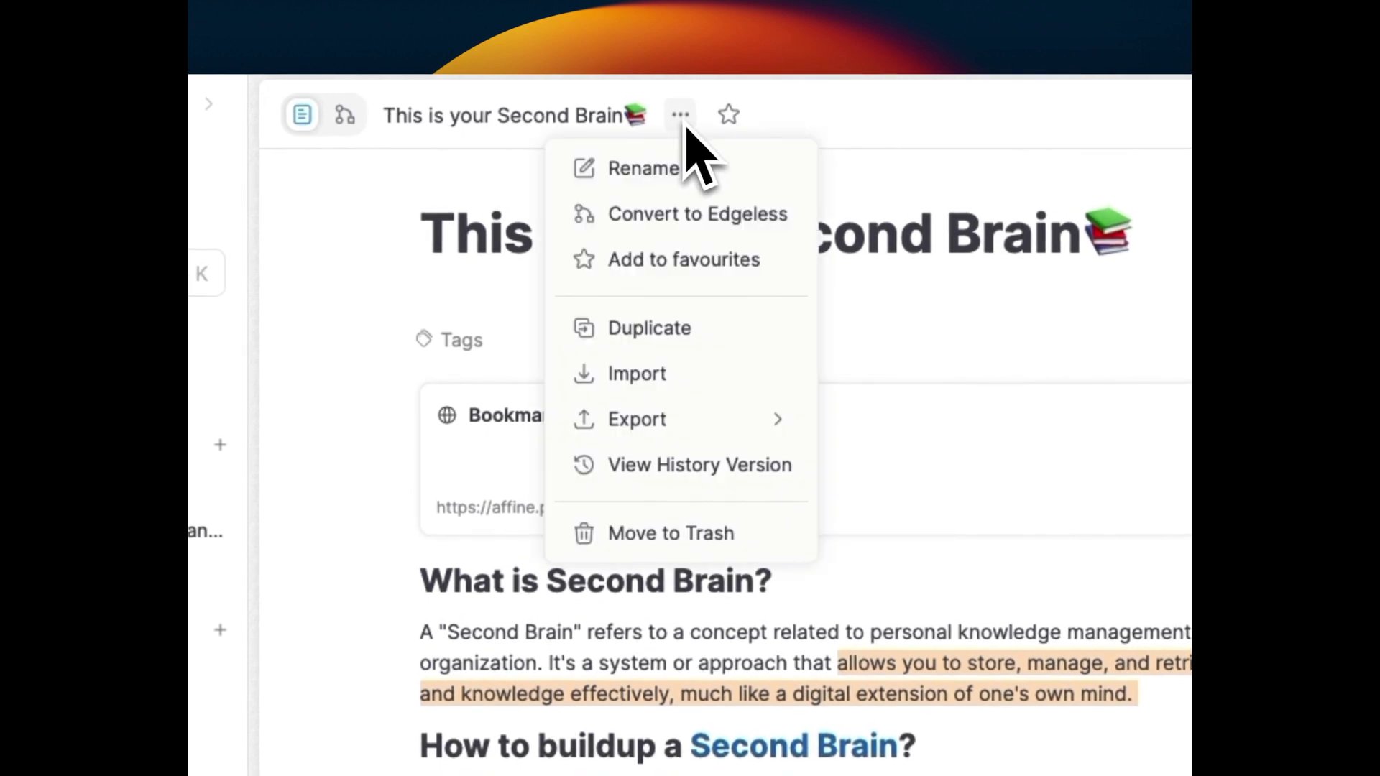
left_click(700, 465)
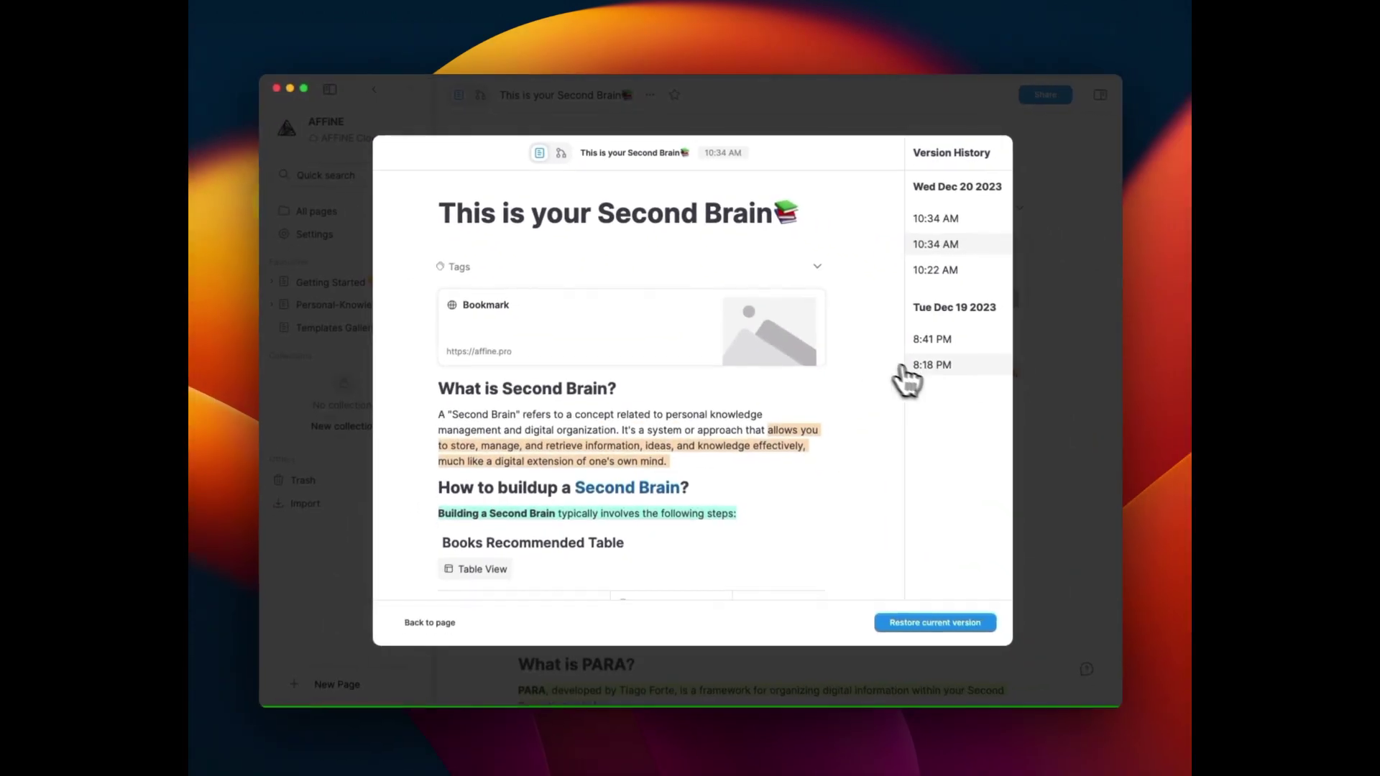
left_click(930, 364)
scroll(839, 422, "down", 3)
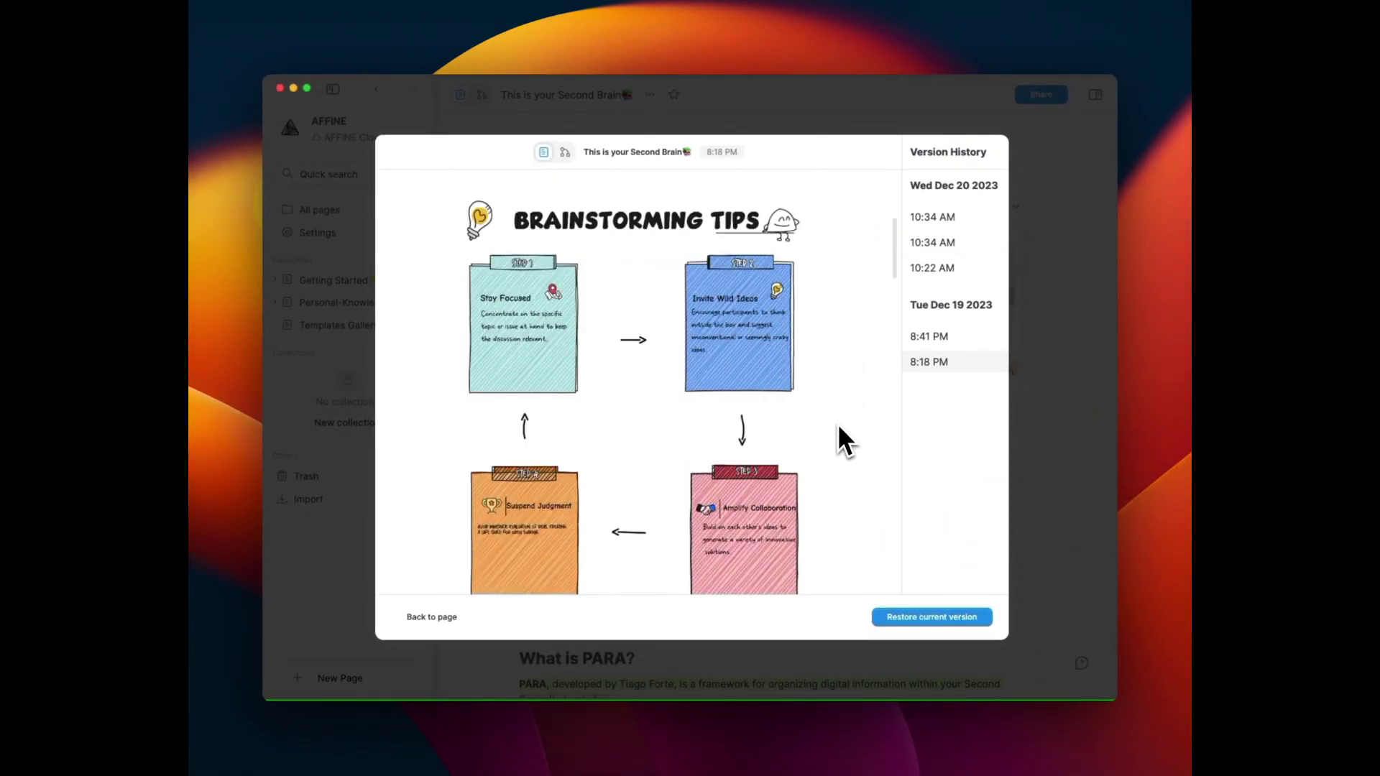
scroll(838, 424, "down", 5)
scroll(838, 424, "down", 3)
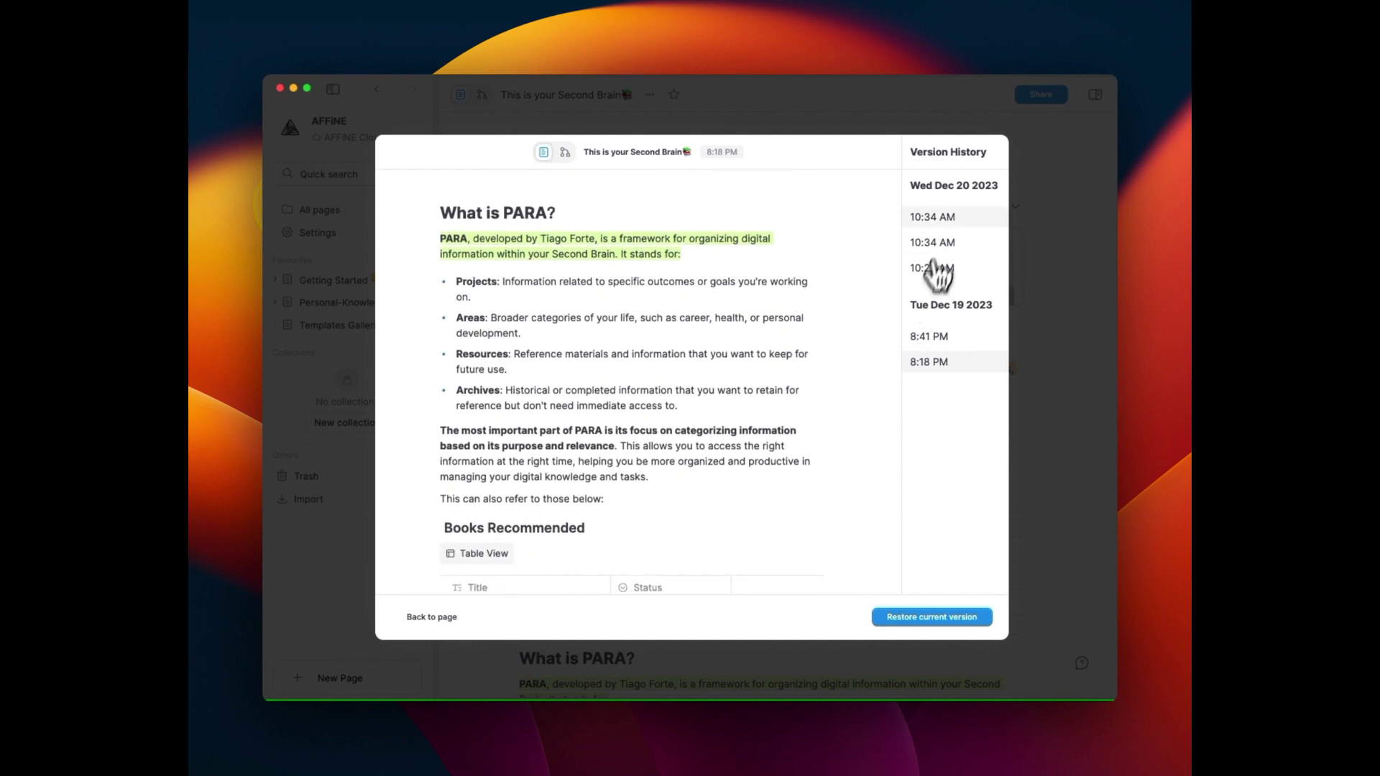
left_click(932, 217)
scroll(858, 376, "down", 5)
scroll(857, 378, "down", 3)
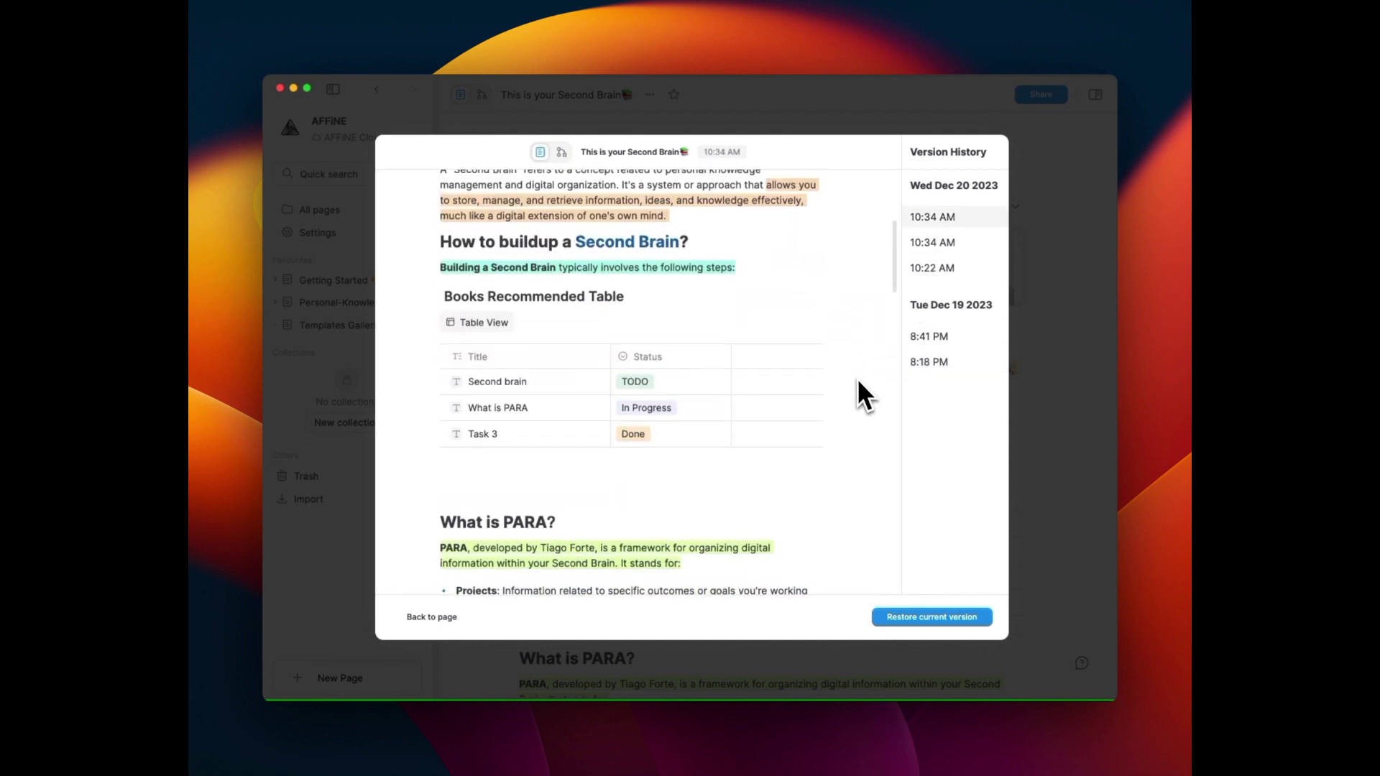
scroll(857, 379, "down", 5)
scroll(856, 378, "down", 3)
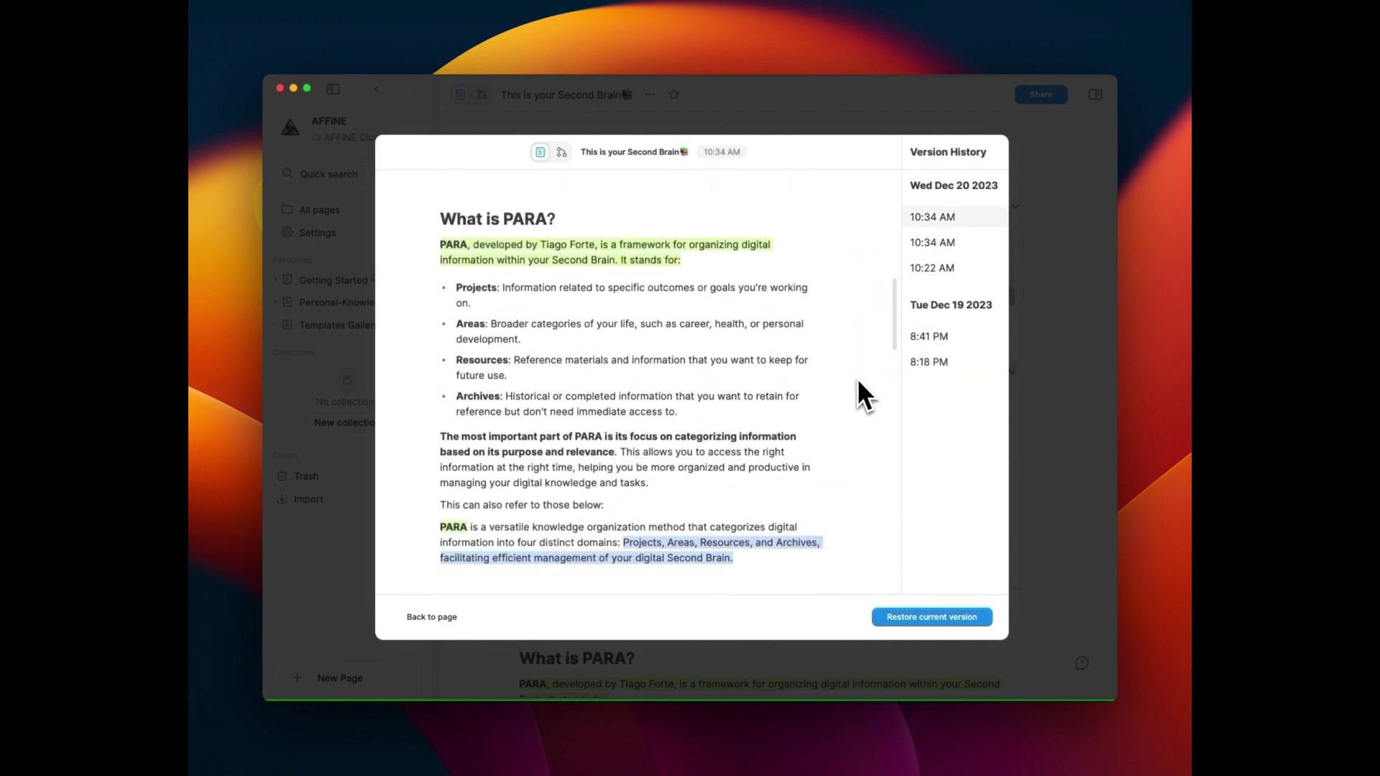
left_click(936, 339)
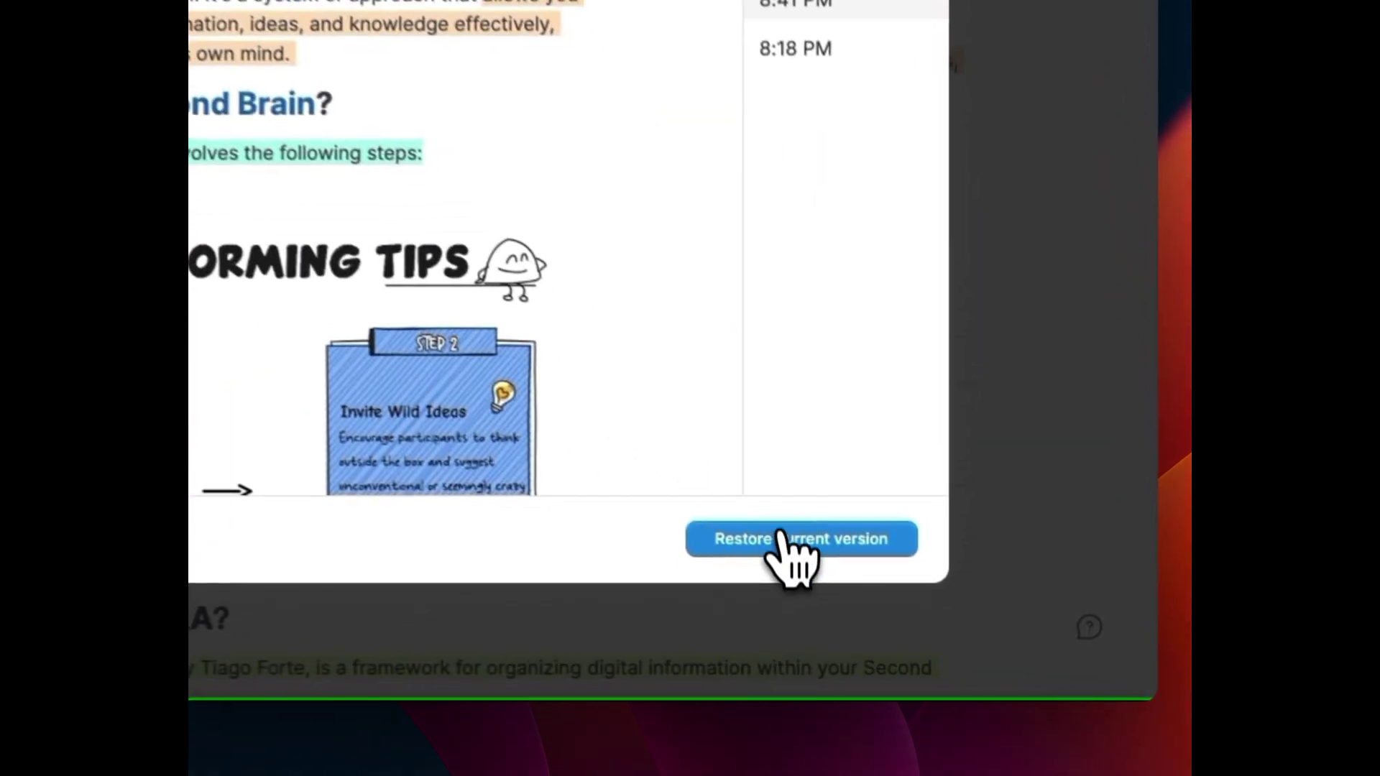
left_click(932, 617)
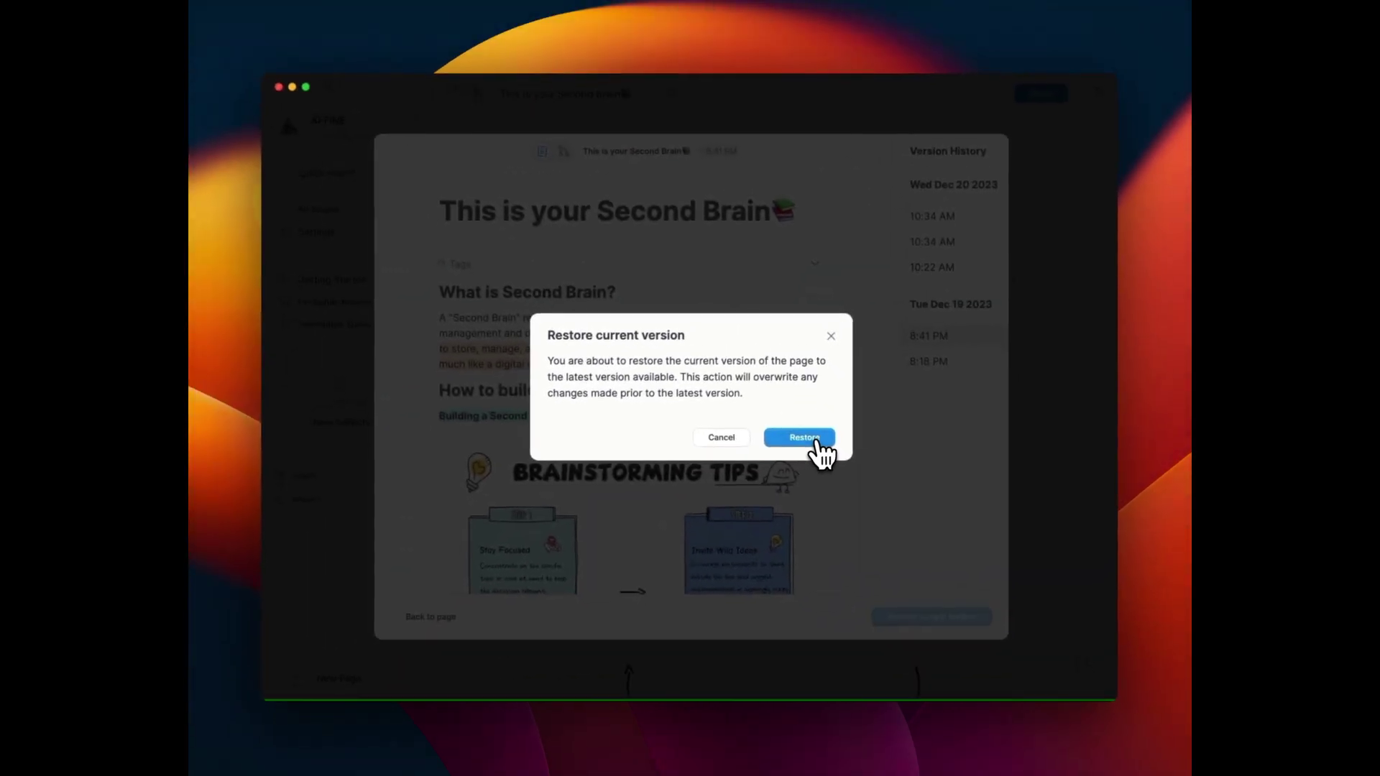
left_click(795, 427)
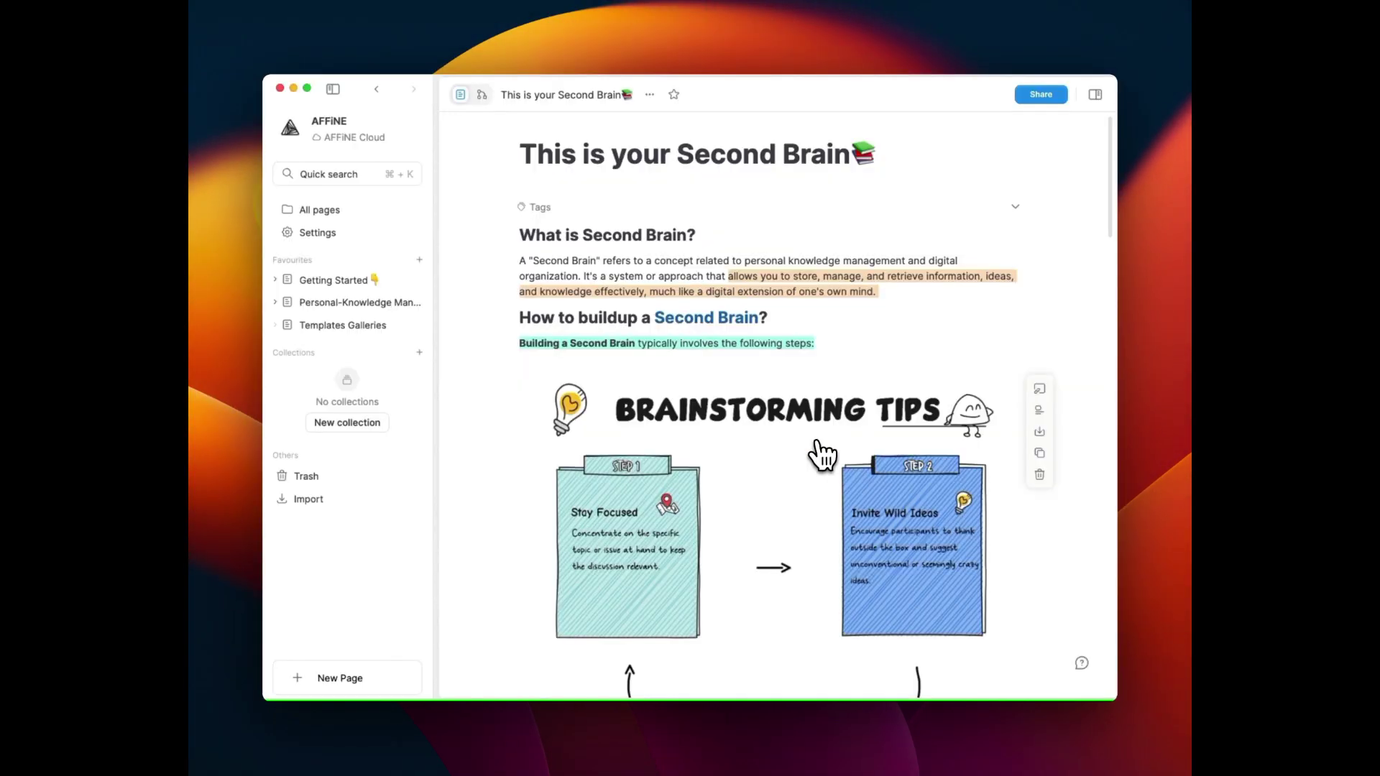
scroll(1037, 520, "down", 4)
scroll(1037, 520, "down", 4)
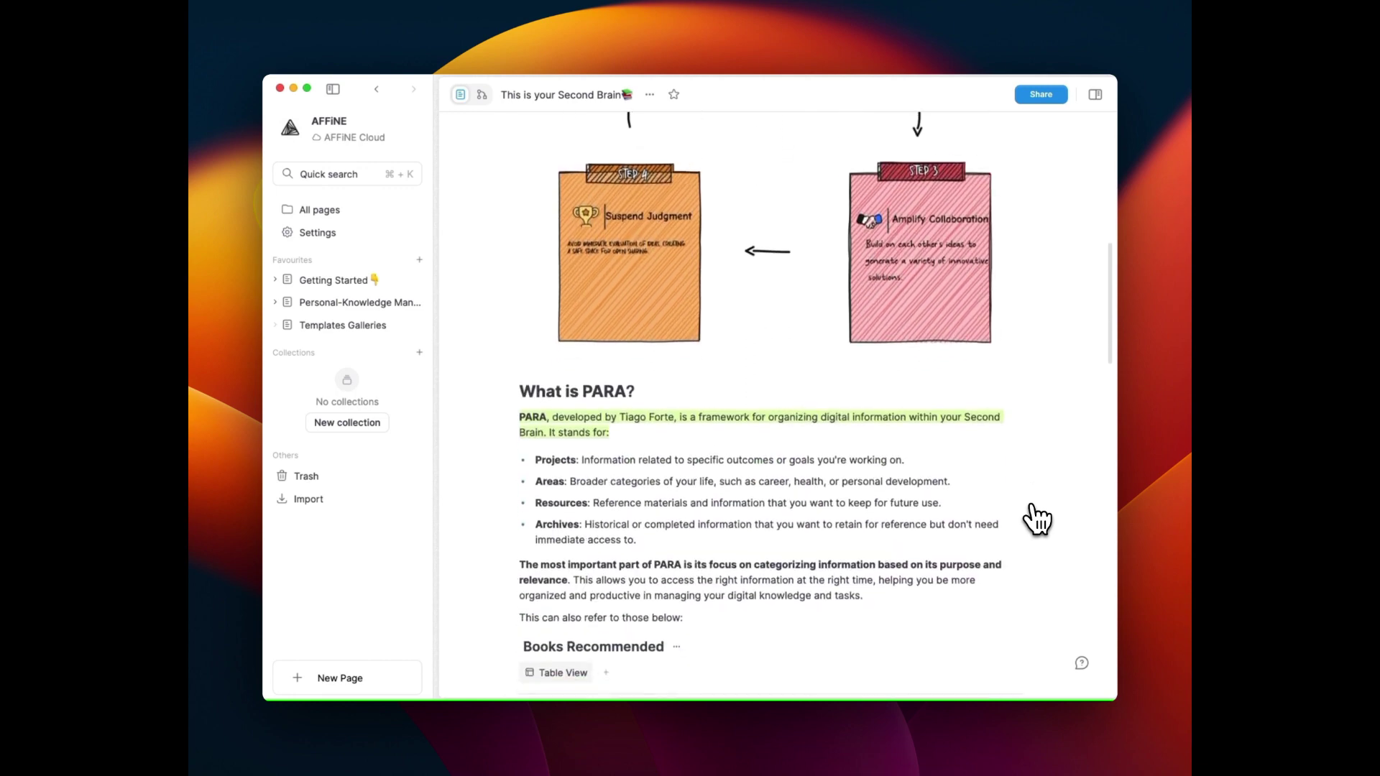
scroll(1037, 520, "down", 2)
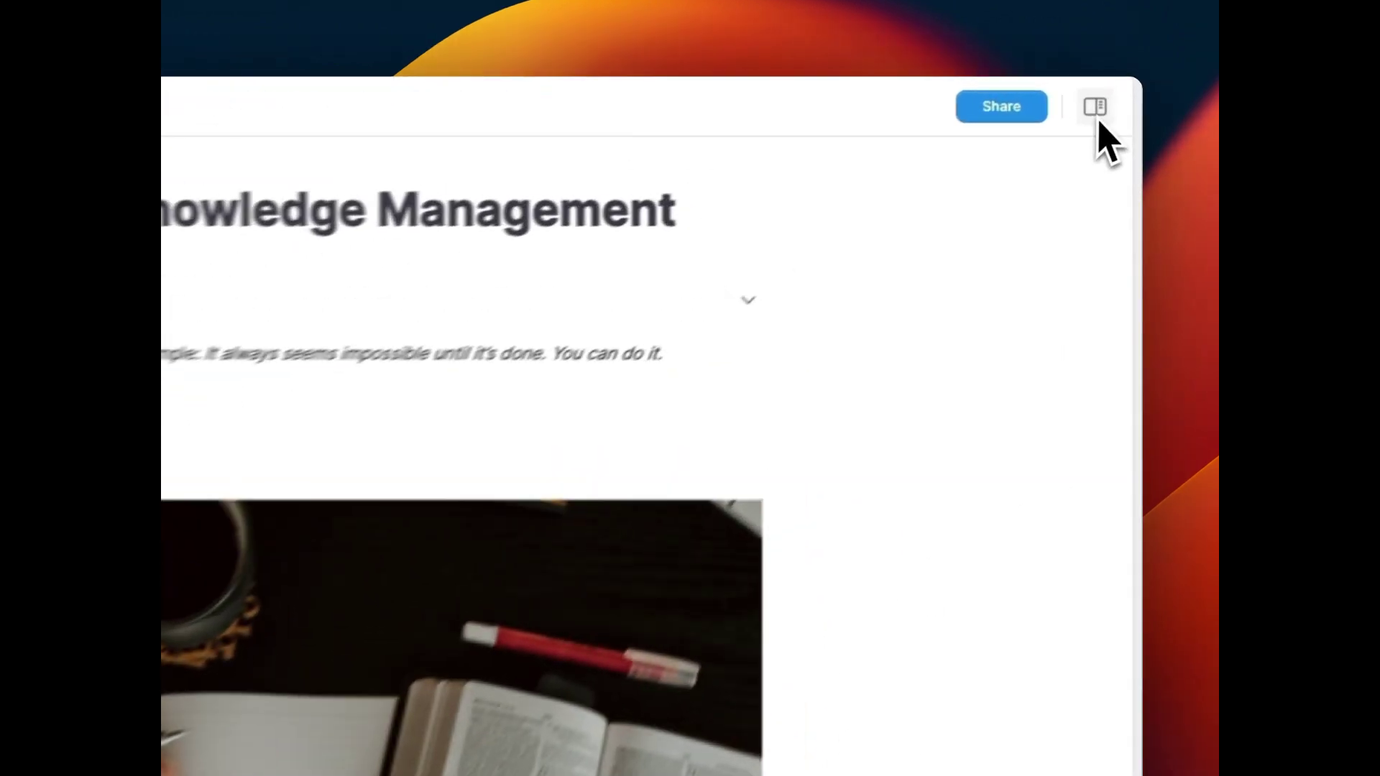
Open the table of contents and jump to '8 books I should finished' and 'Study Plan'.
left_click(1102, 132)
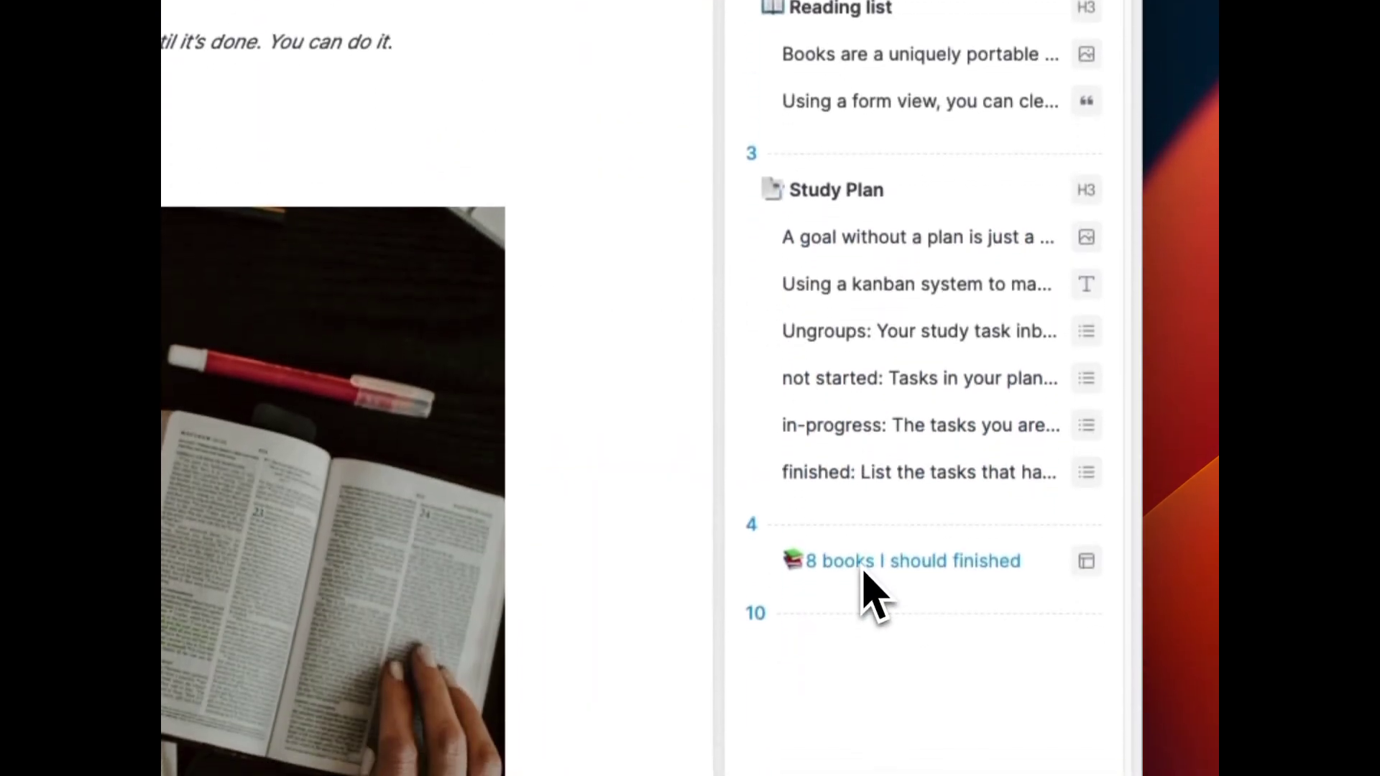
left_click(940, 609)
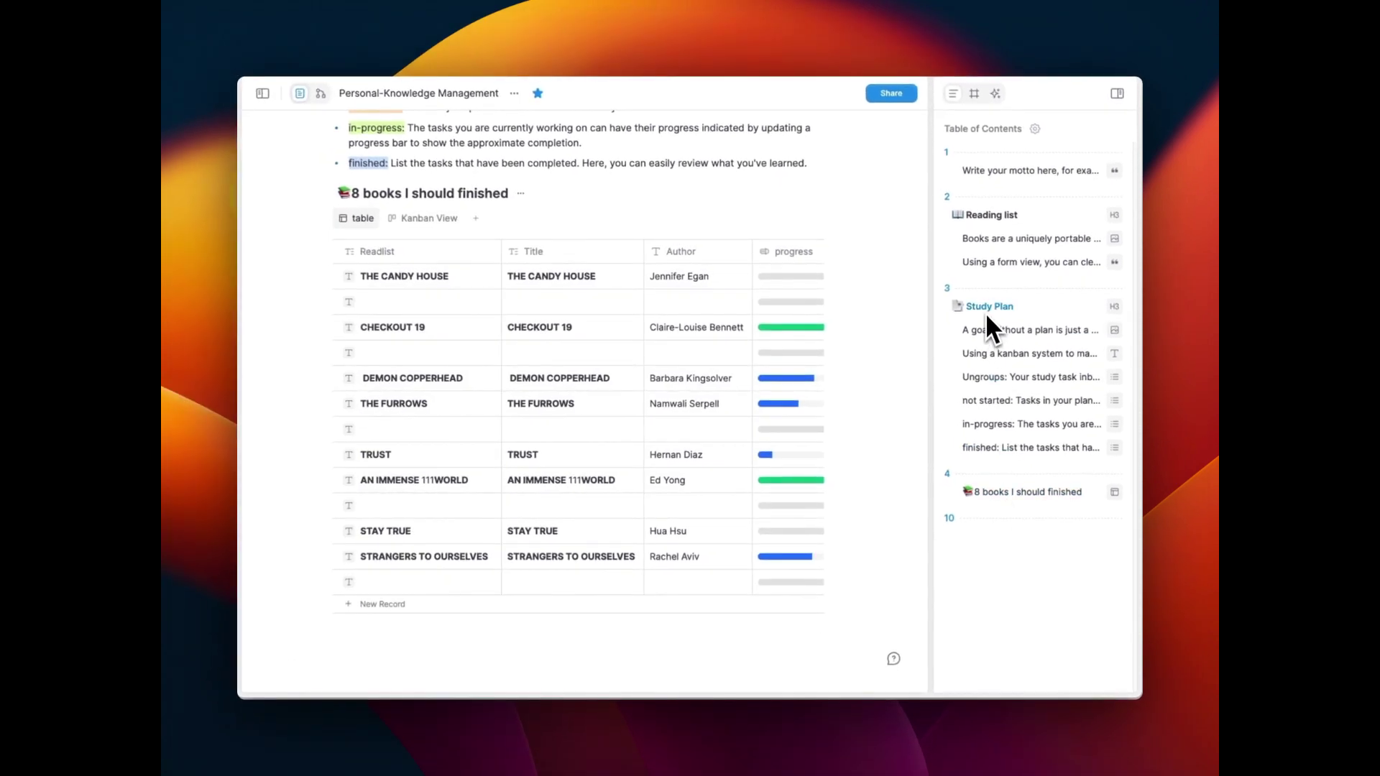
left_click(985, 305)
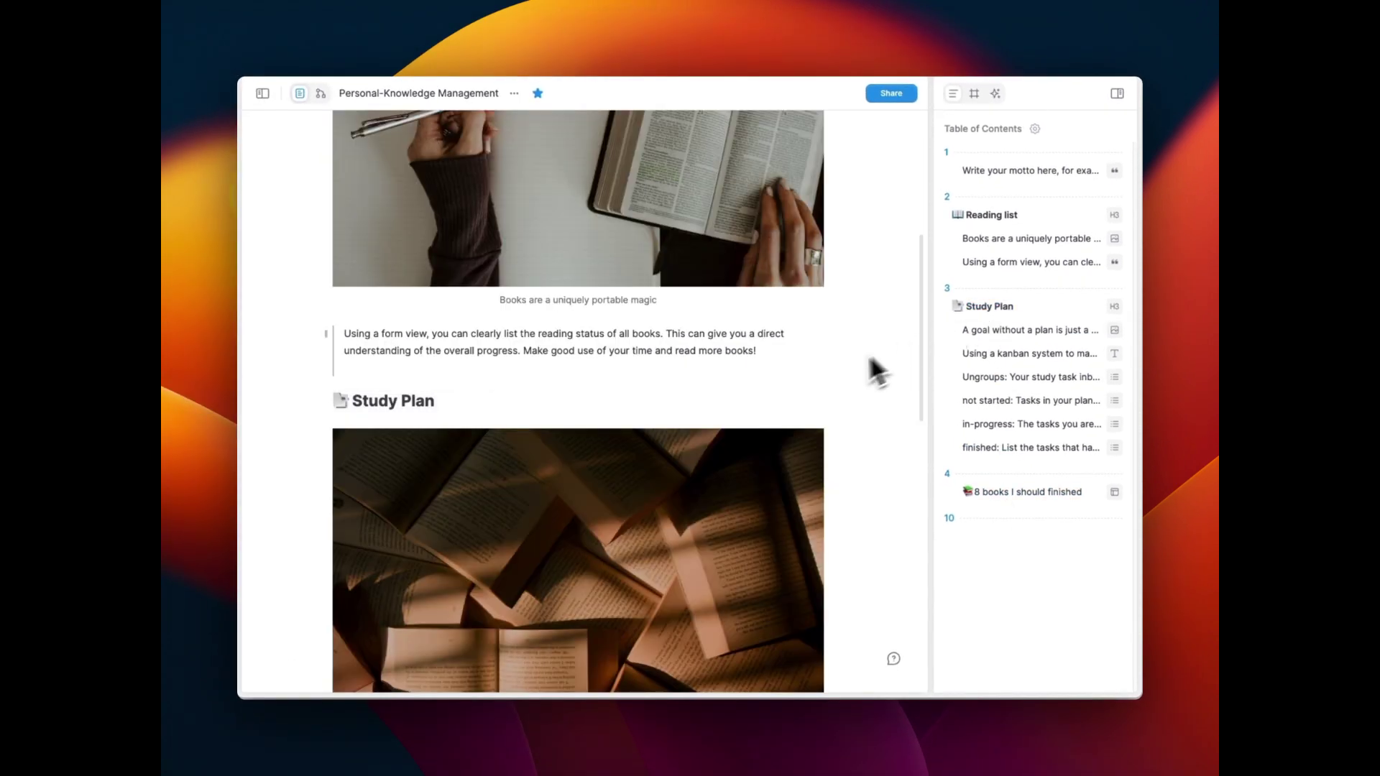
scroll(754, 399, "down", 5)
scroll(753, 400, "down", 4)
scroll(753, 400, "down", 3)
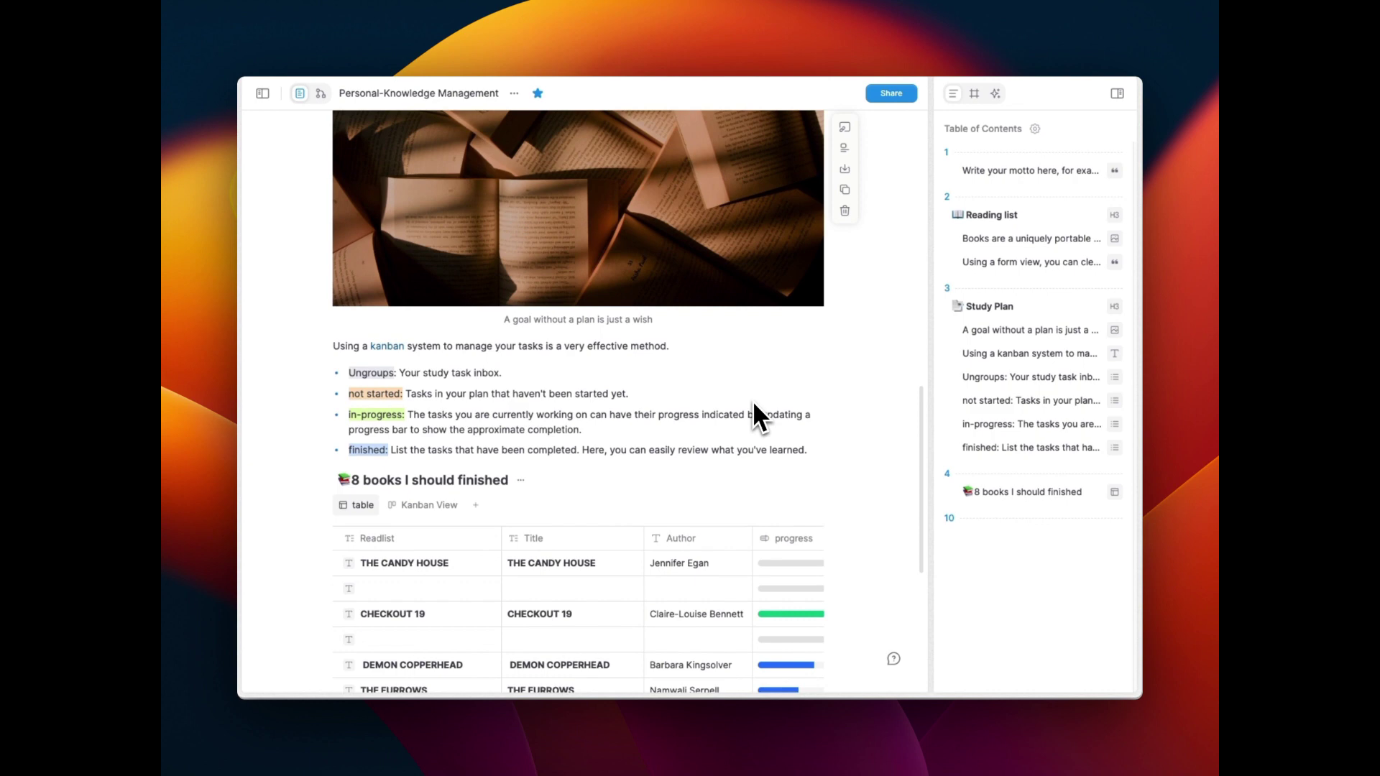
scroll(753, 400, "down", 3)
scroll(753, 400, "down", 2)
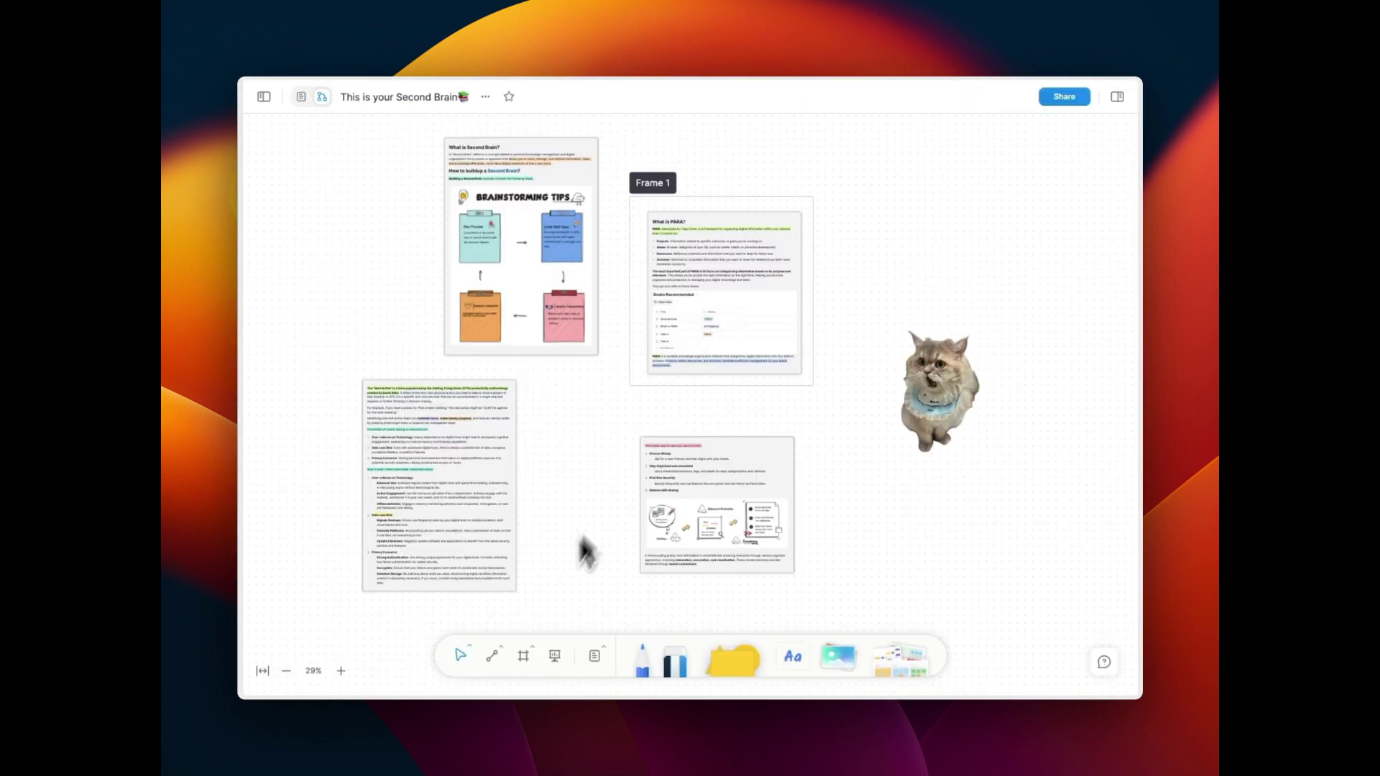
Draw new frames around whiteboard content with the Frame tool, then show the frames list.
left_click(523, 656)
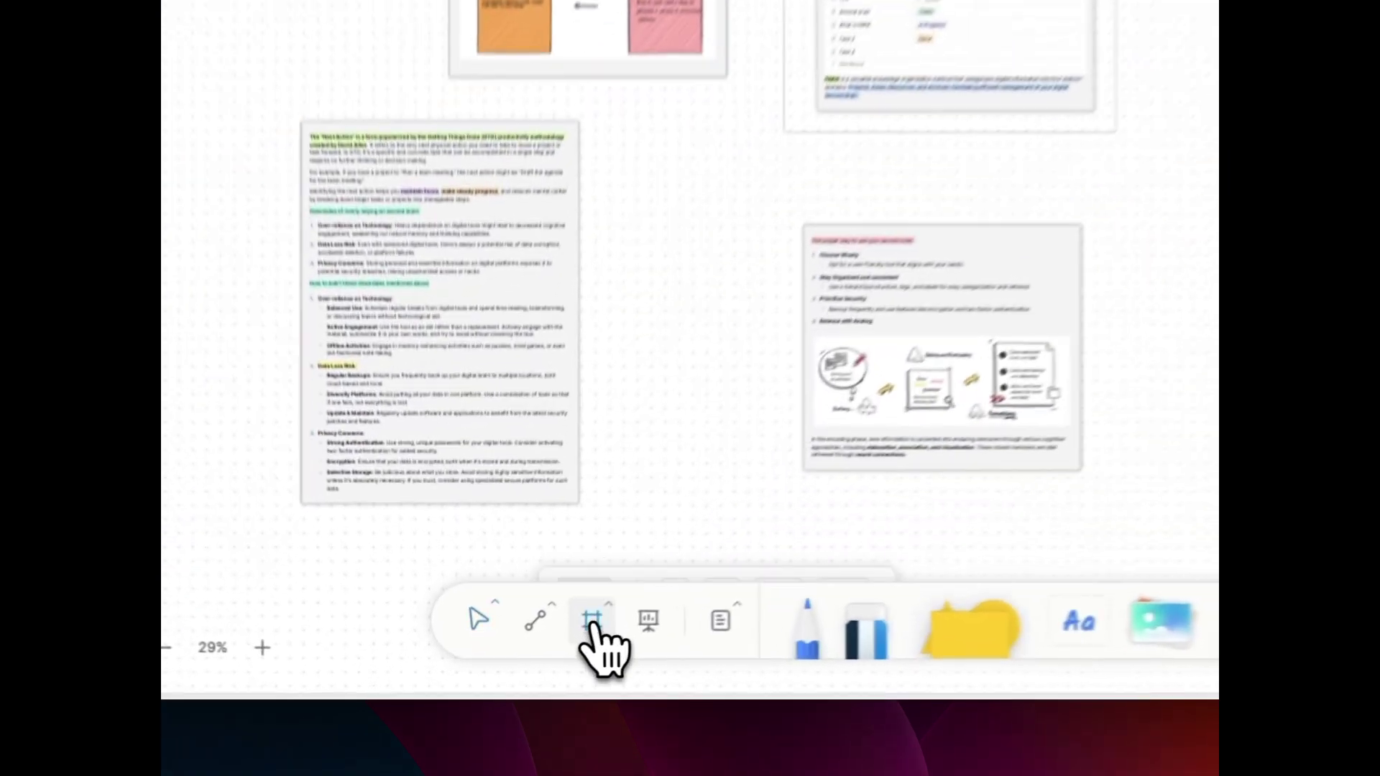
left_click_drag(625, 420, 711, 475)
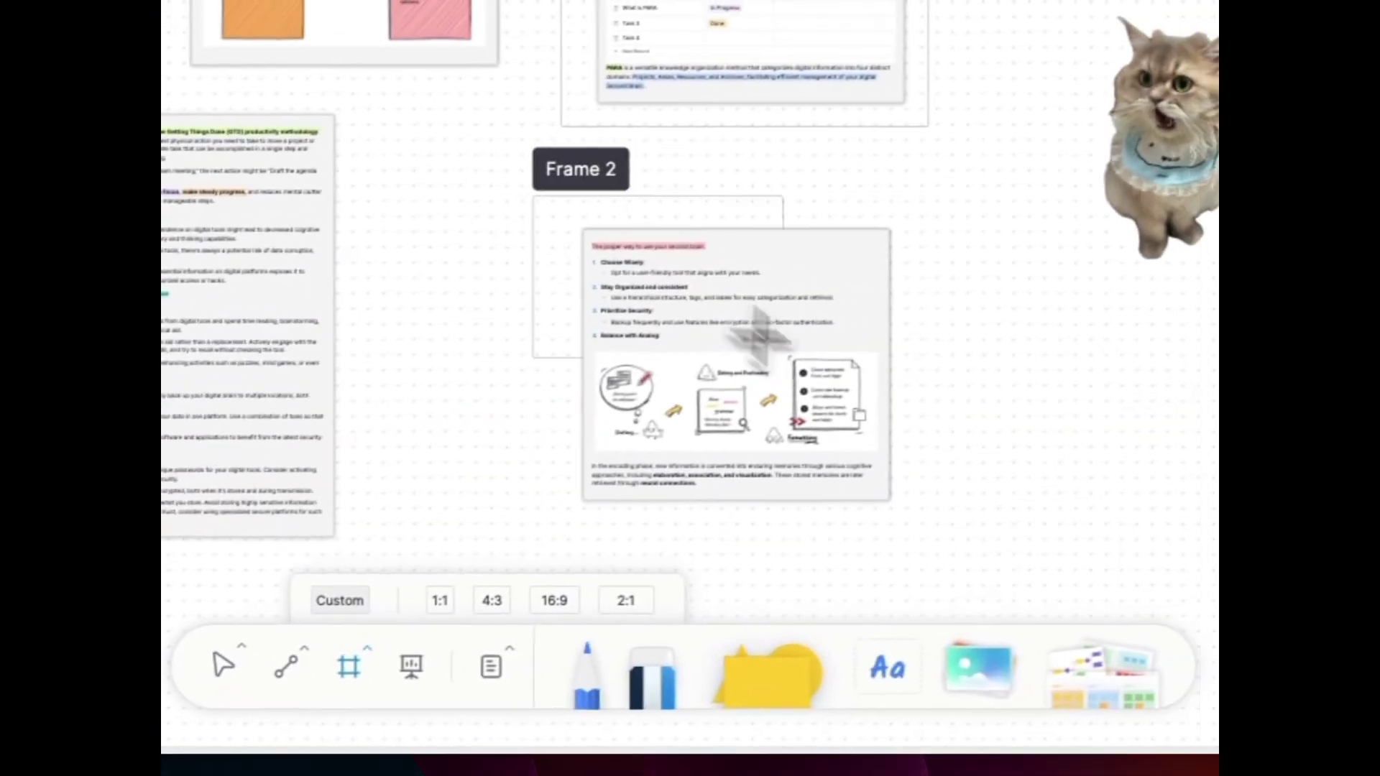
left_click_drag(760, 334, 911, 539)
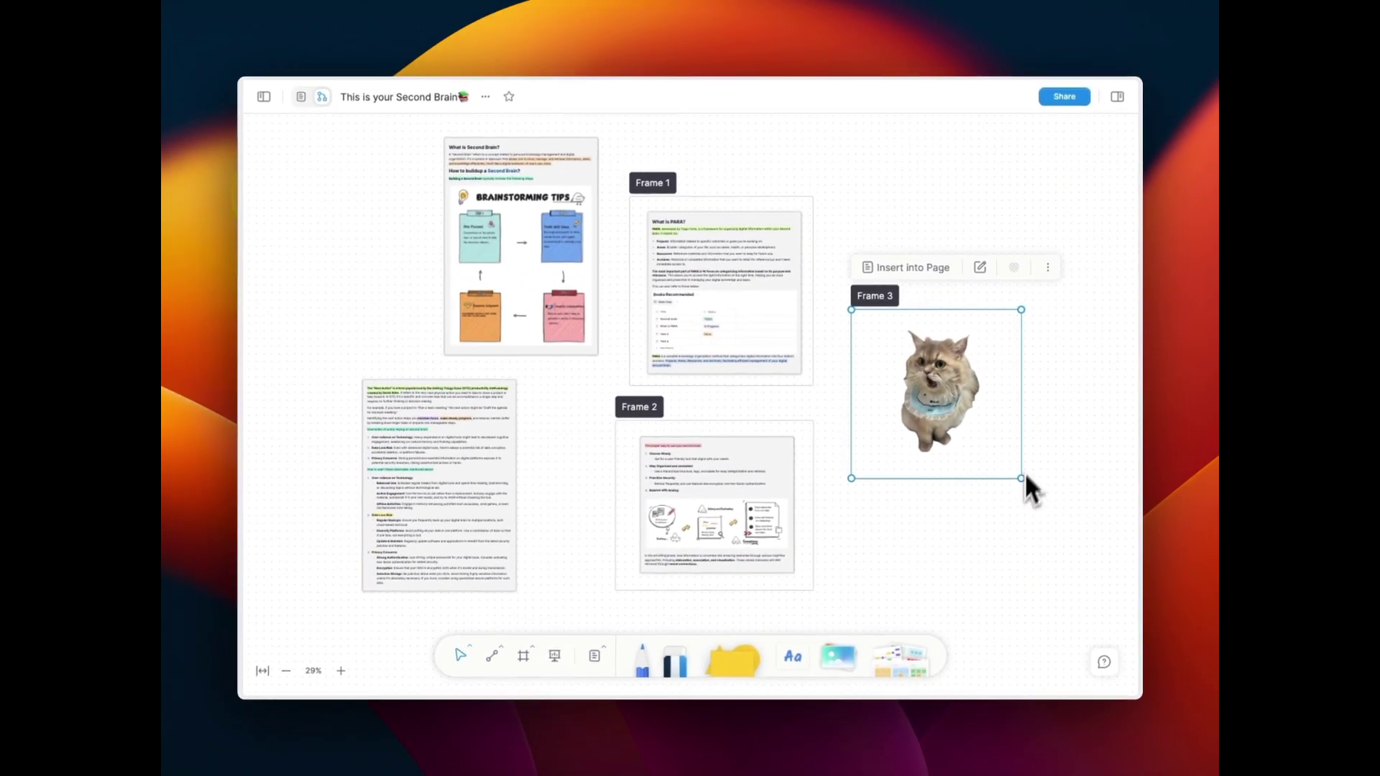
left_click(1122, 104)
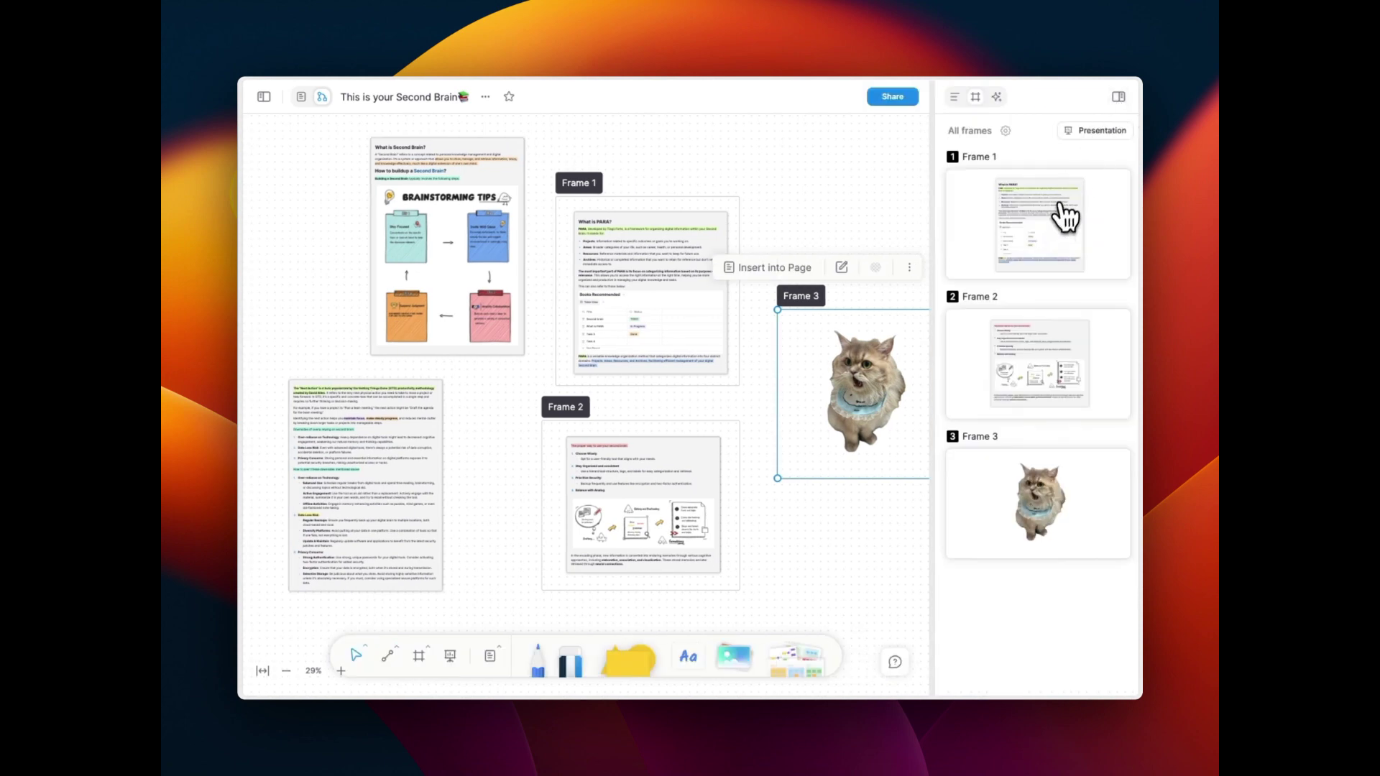